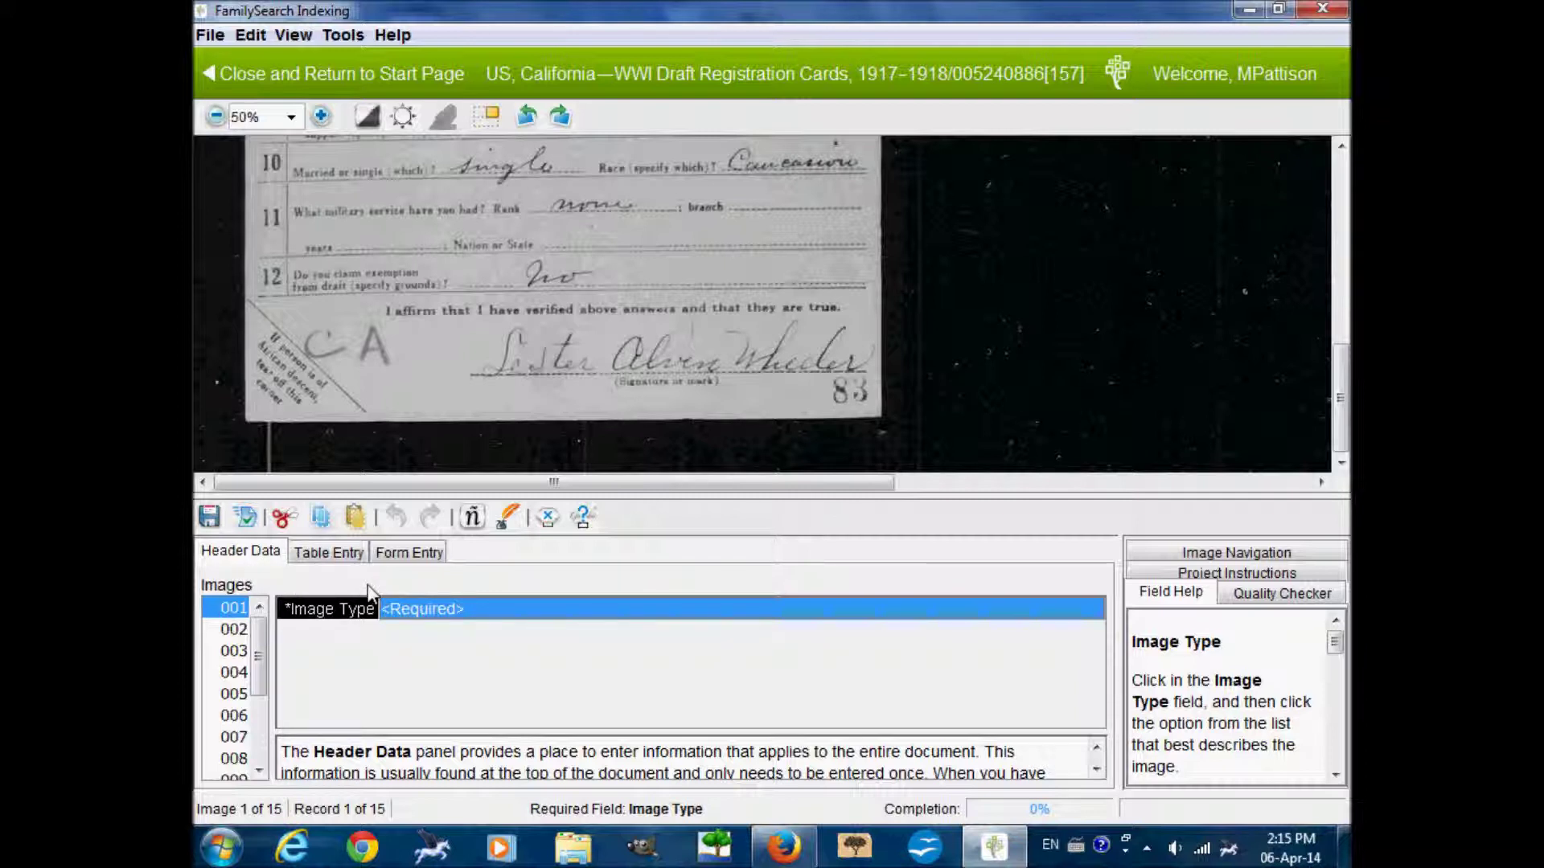
Open image 001's Image Type options and read the field help on choosing the right type for each card
click(476, 615)
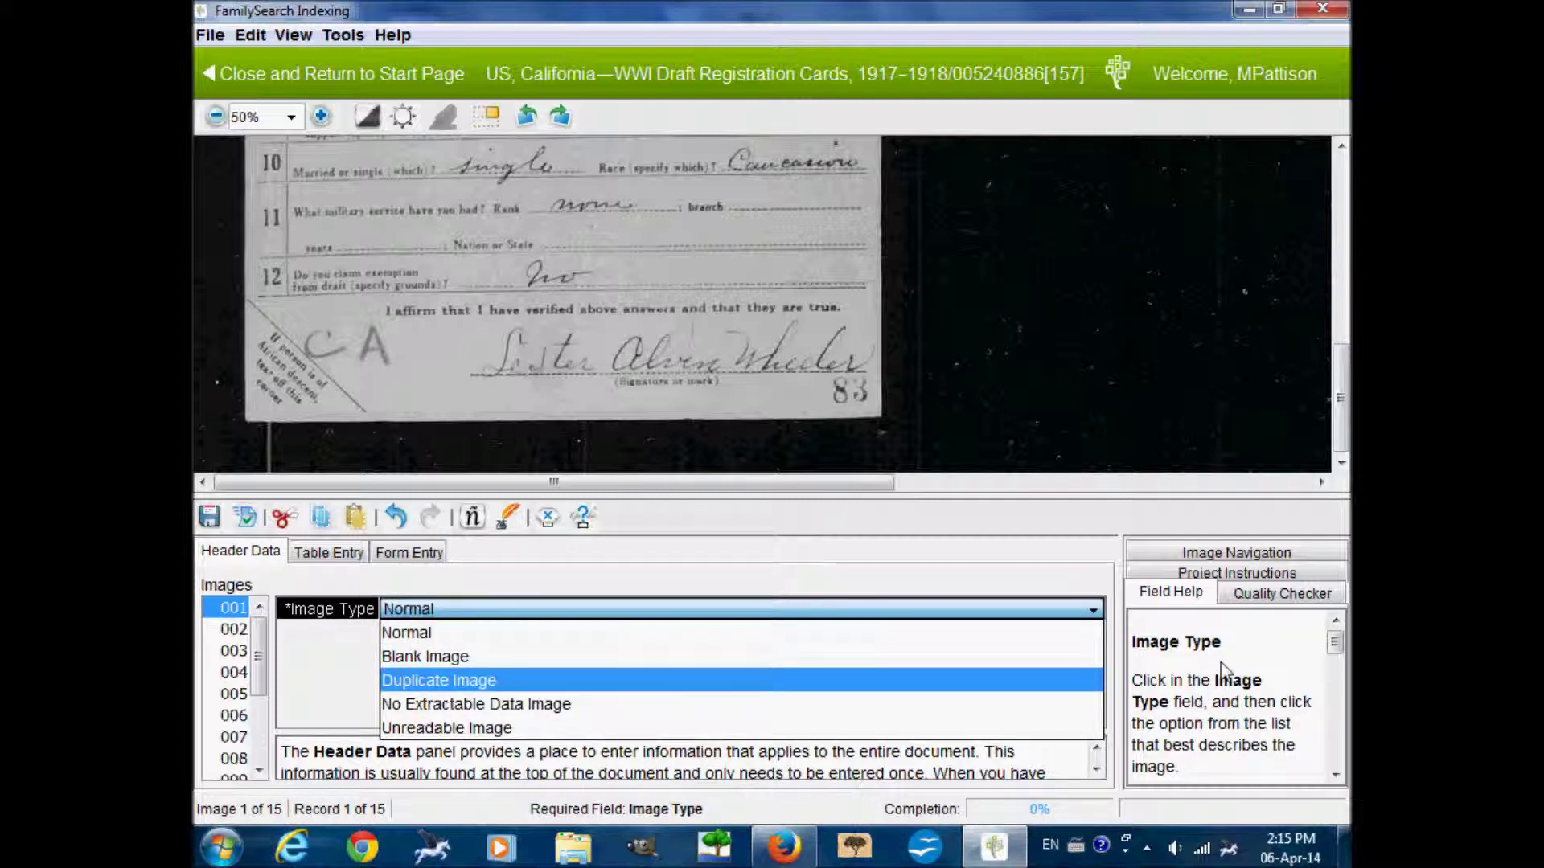
click(567, 605)
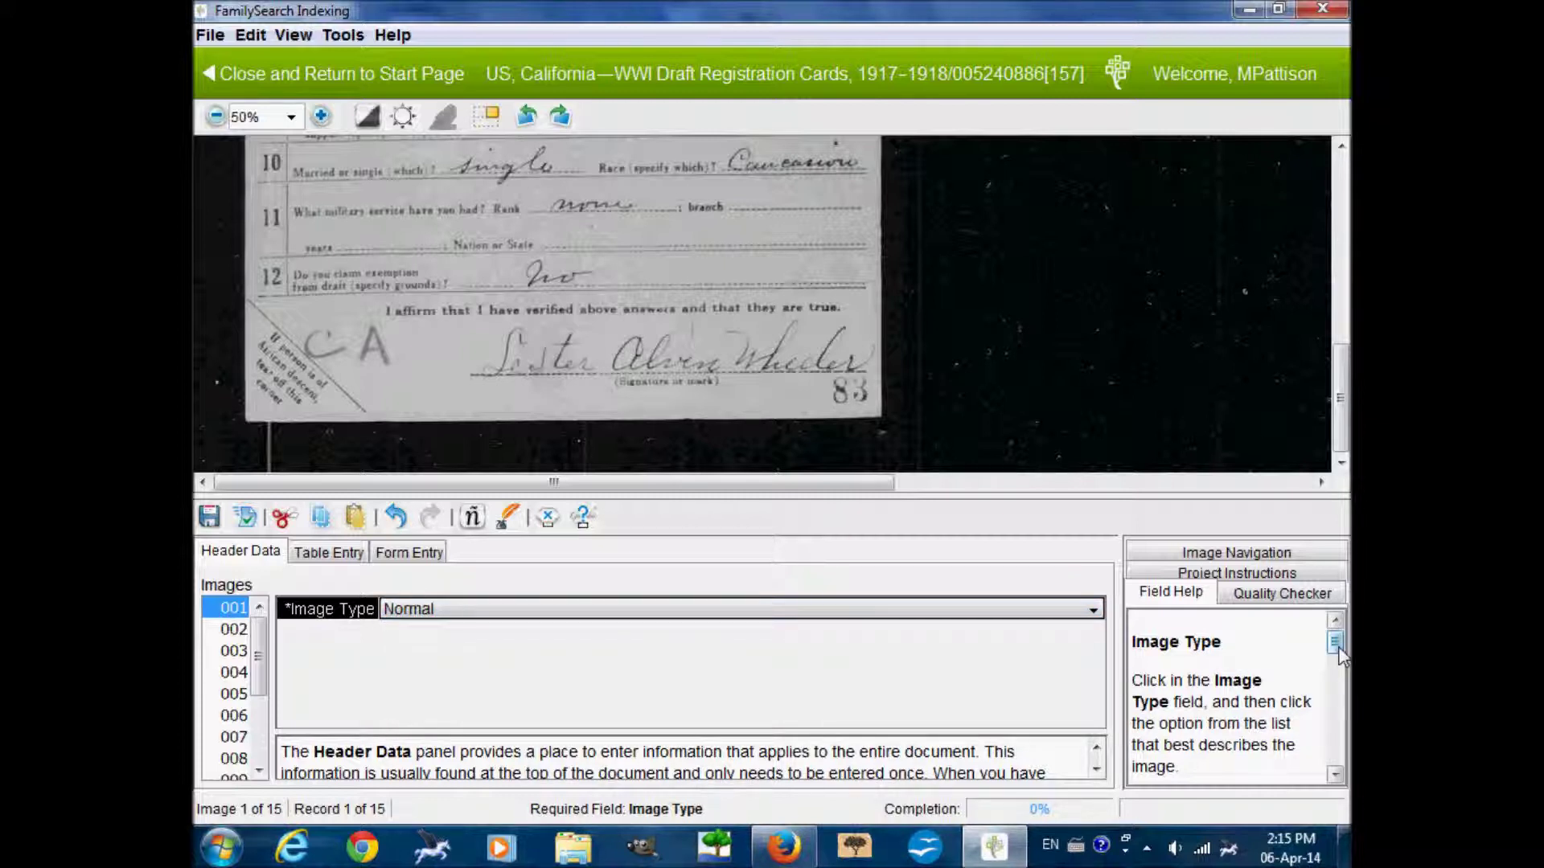
drag(1340, 648, 1340, 676)
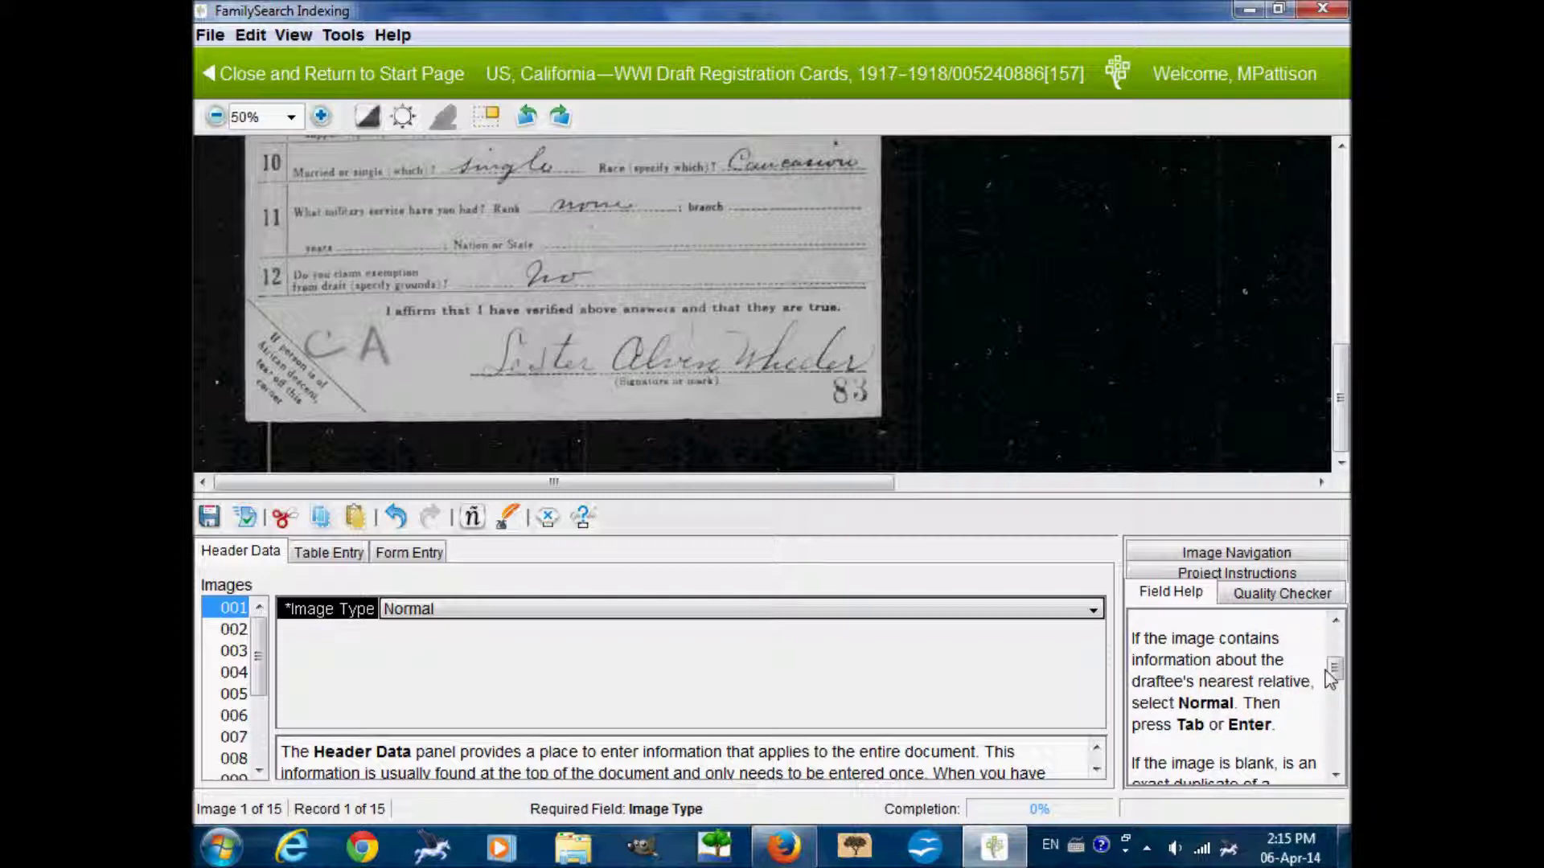
drag(1339, 671, 1340, 706)
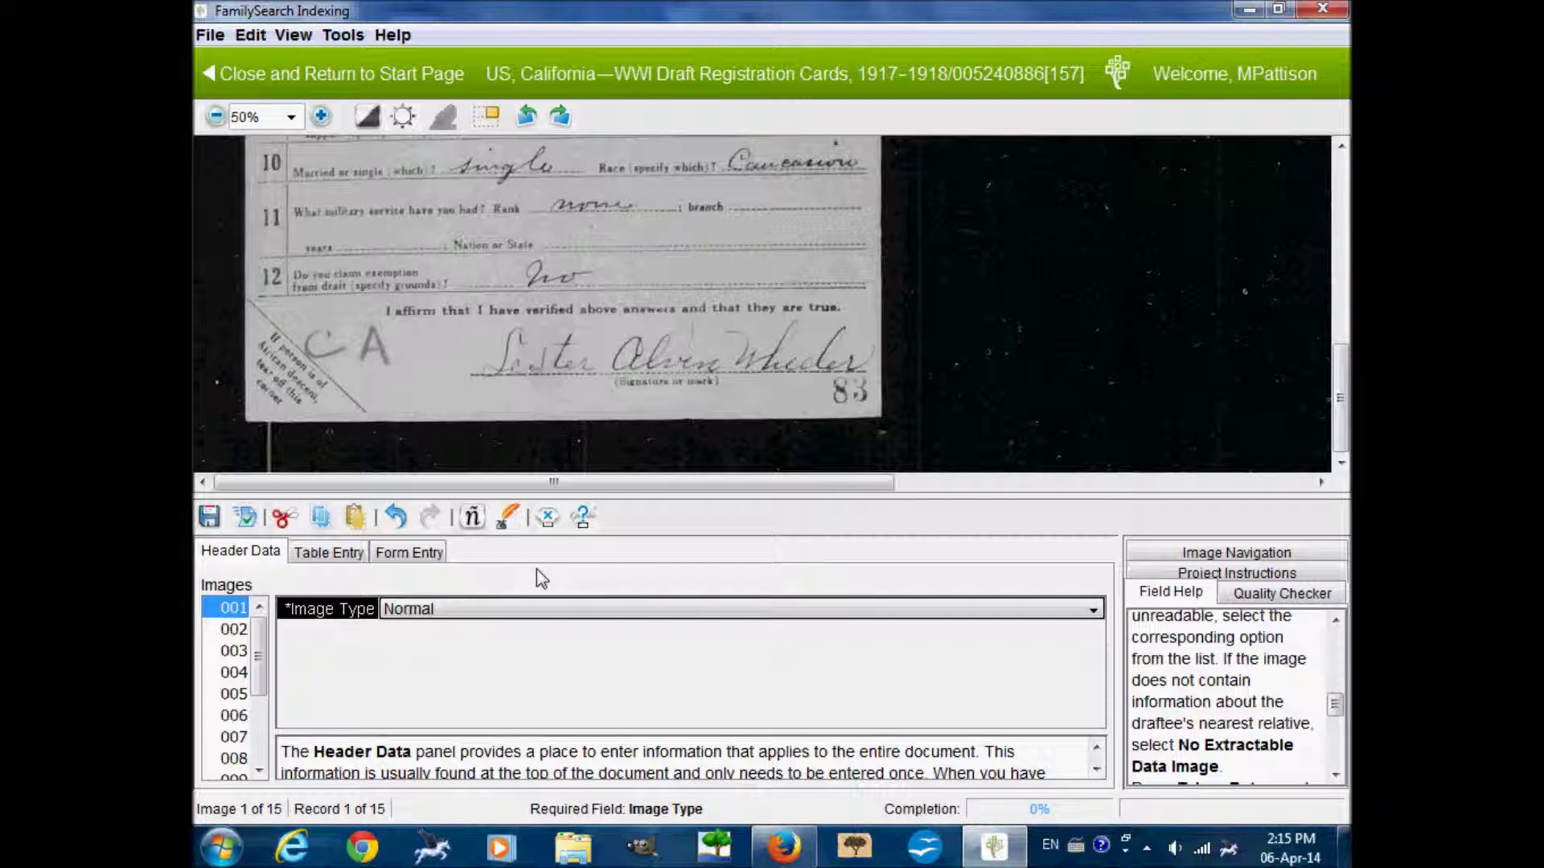
Look over the nearest relative columns in the record table and return to the header data
click(338, 558)
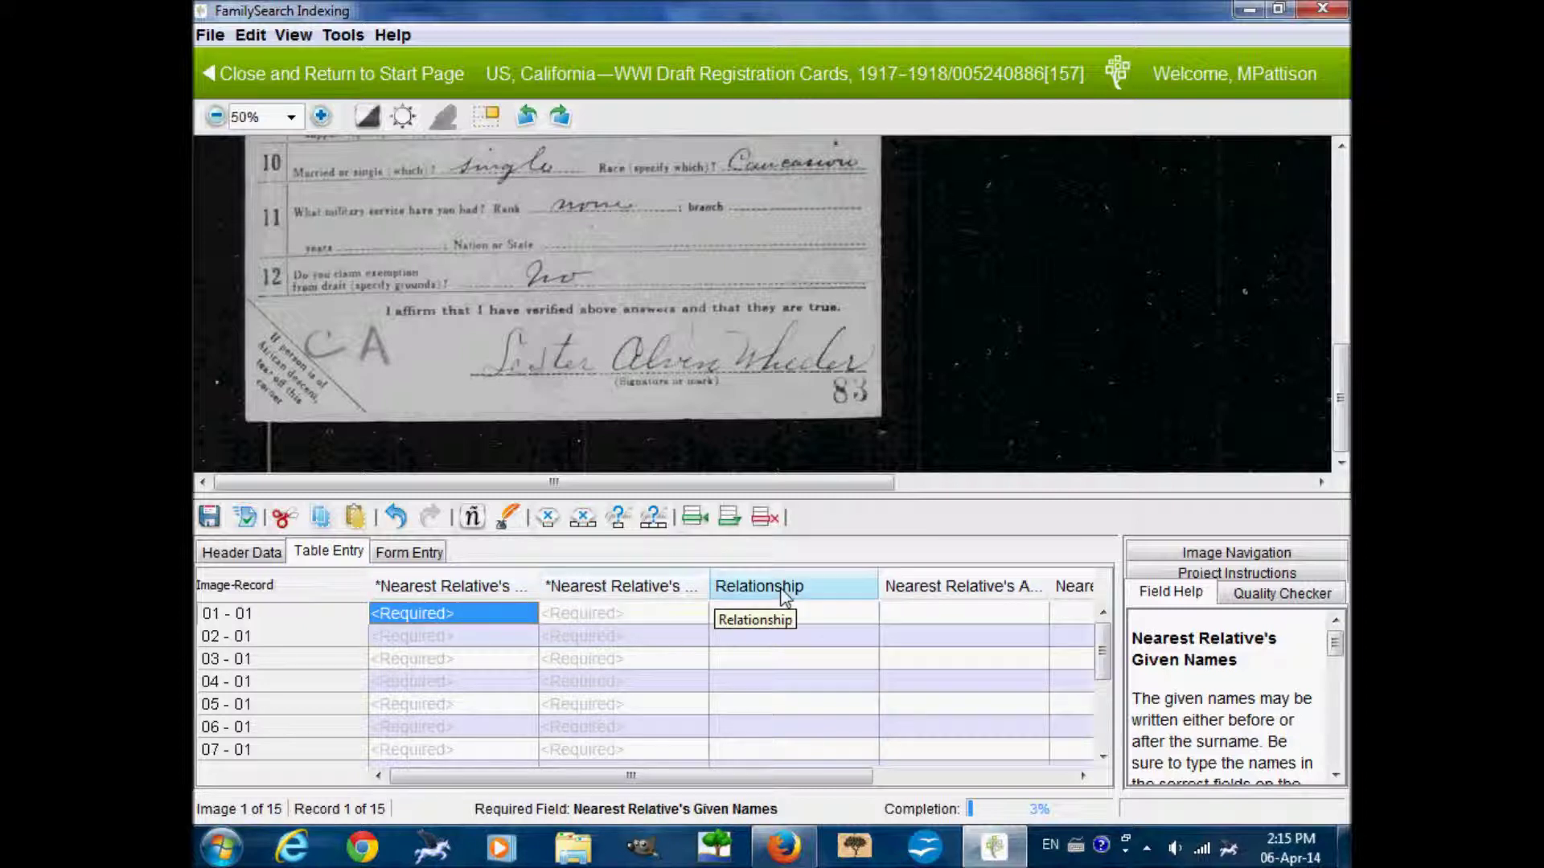
drag(756, 777, 714, 792)
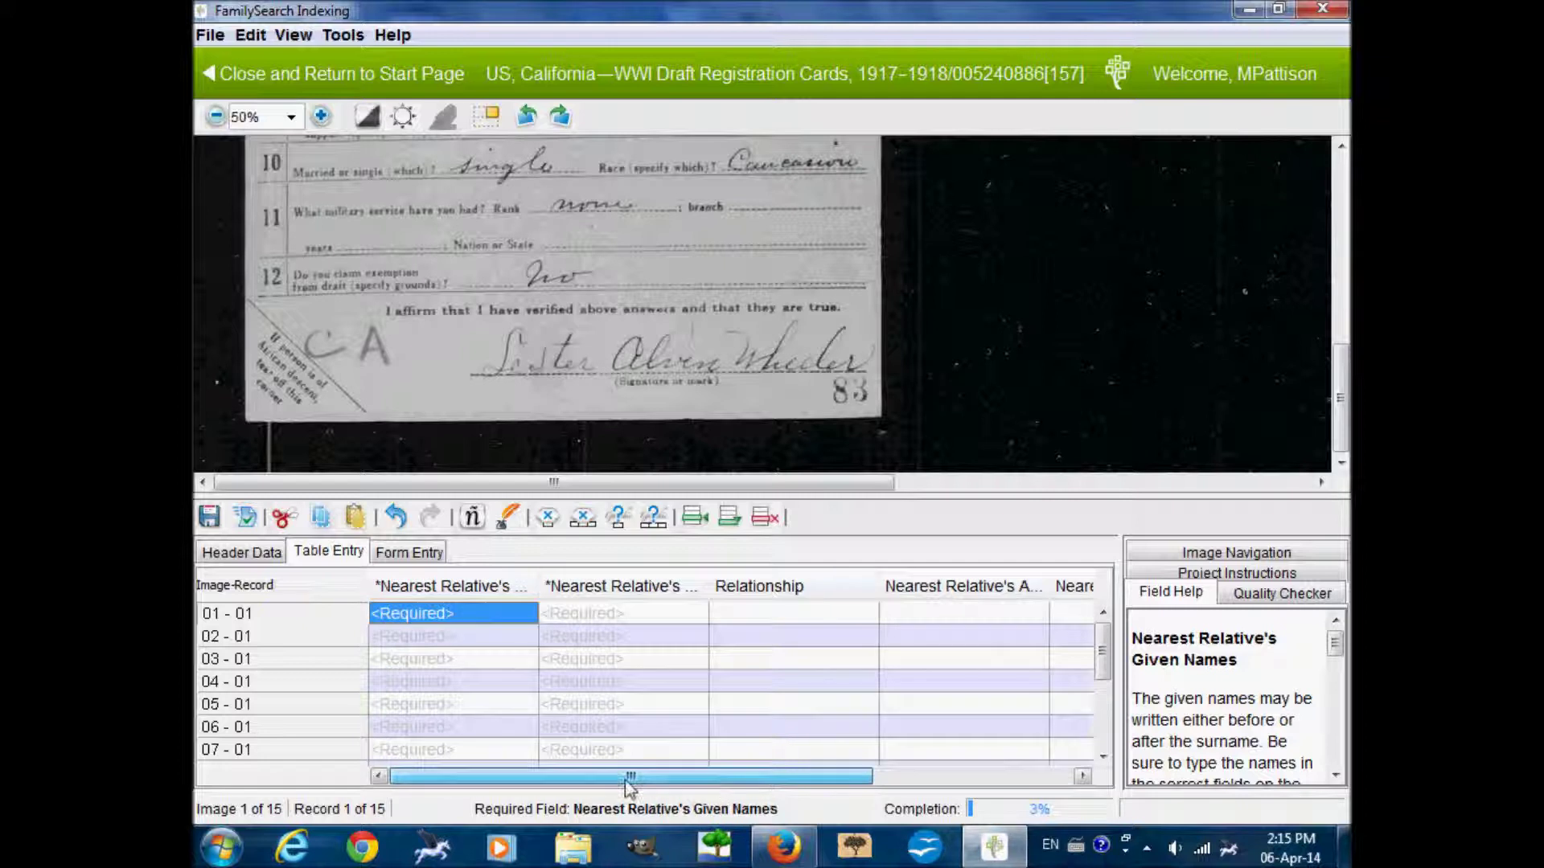
click(242, 552)
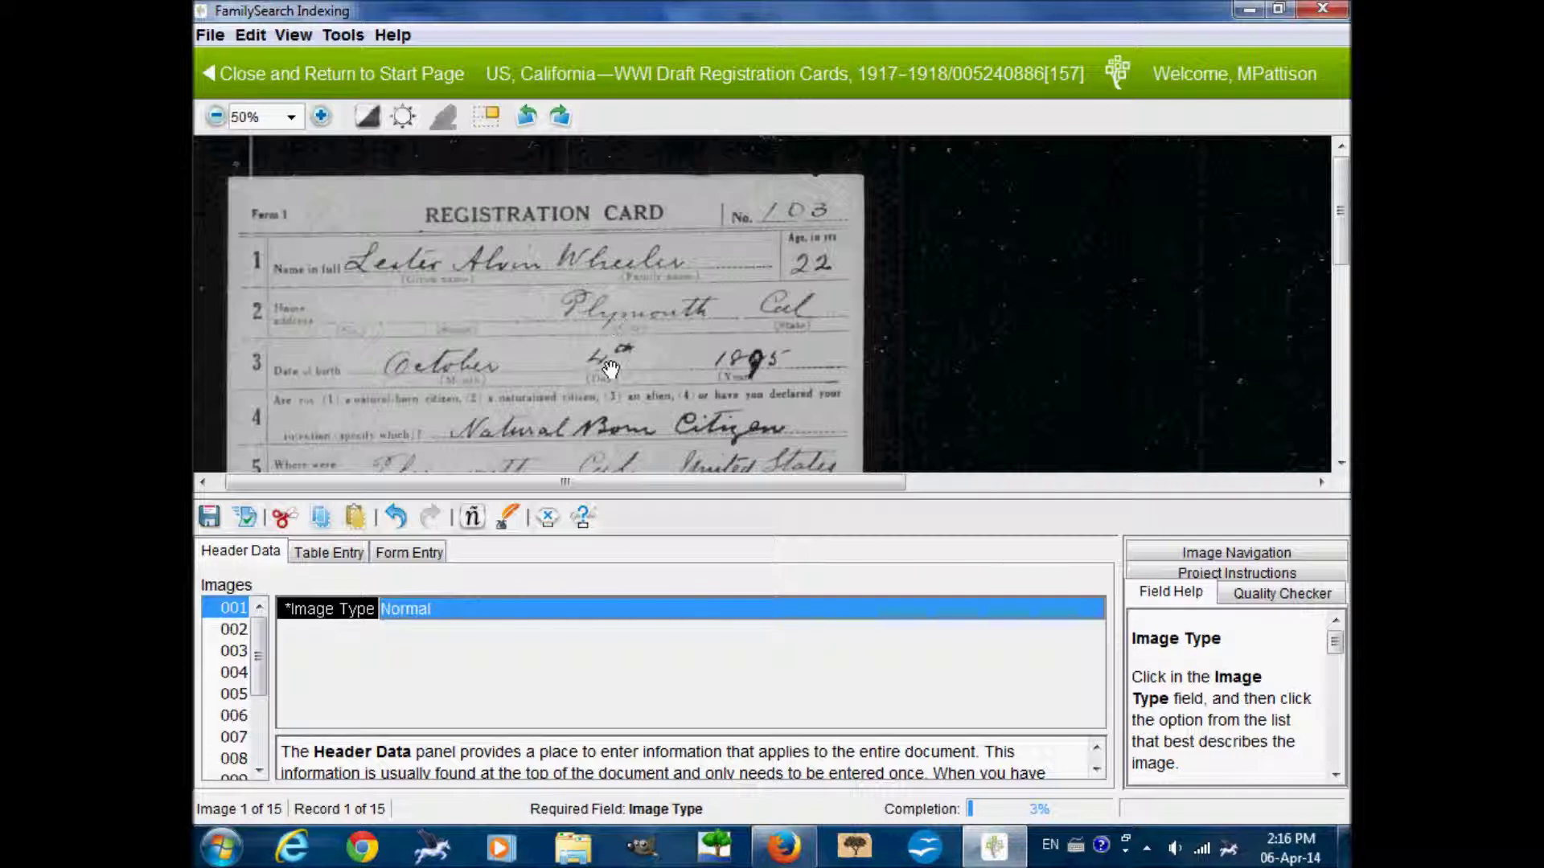
Check the registration card in image 001 for a nearest relative and mark it as No Extractable Data Image, accepting the record deletion
drag(612, 367, 646, 273)
drag(677, 387, 698, 259)
drag(690, 425, 699, 249)
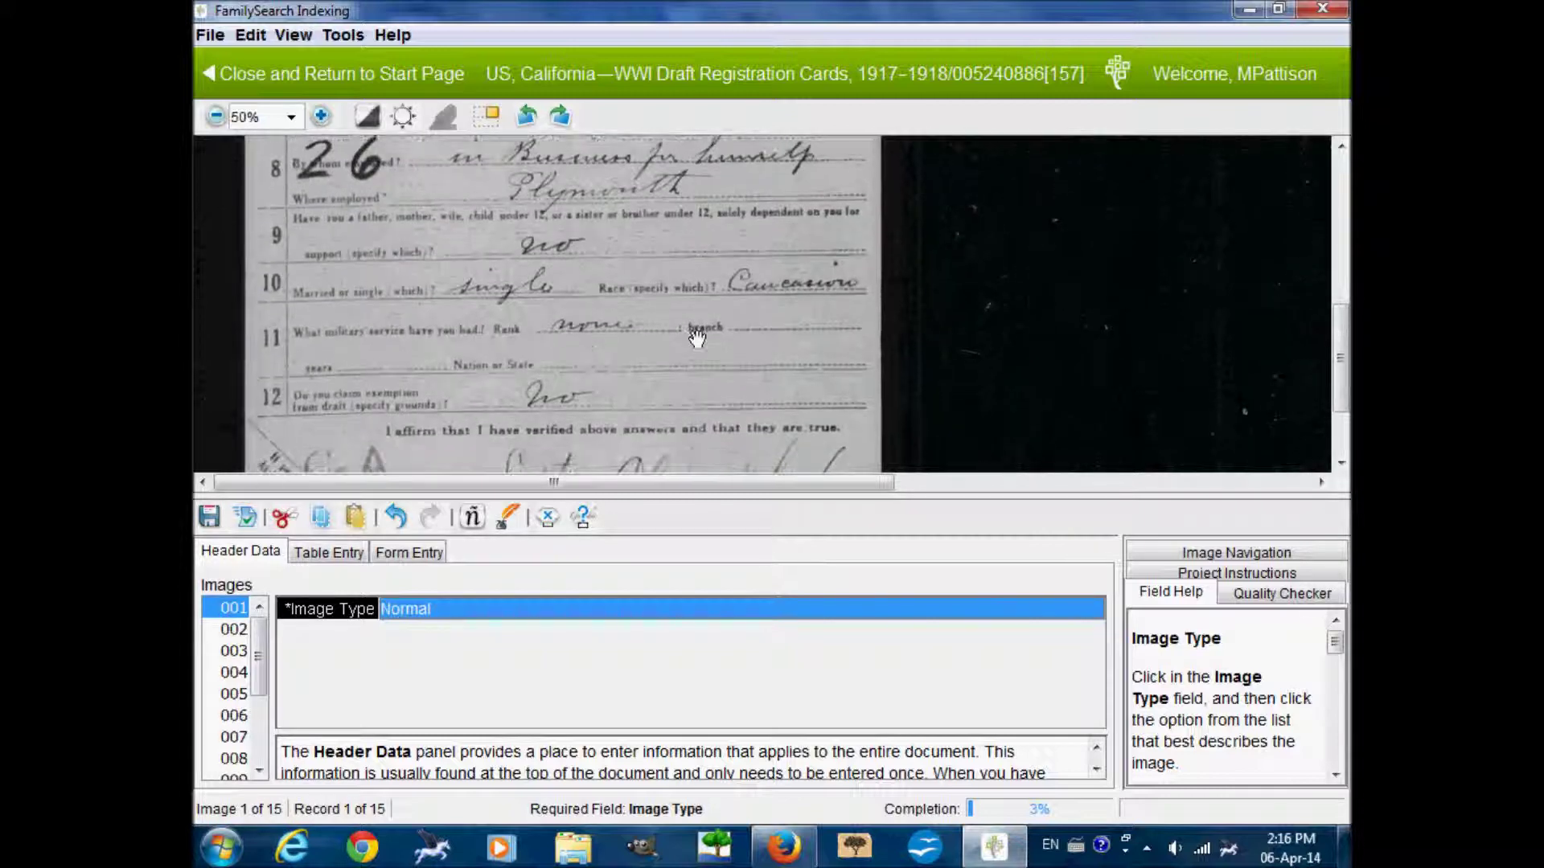
mouse_move(689, 386)
mouse_down()
mouse_move(690, 300)
mouse_move(668, 792)
mouse_move(712, 370)
mouse_up()
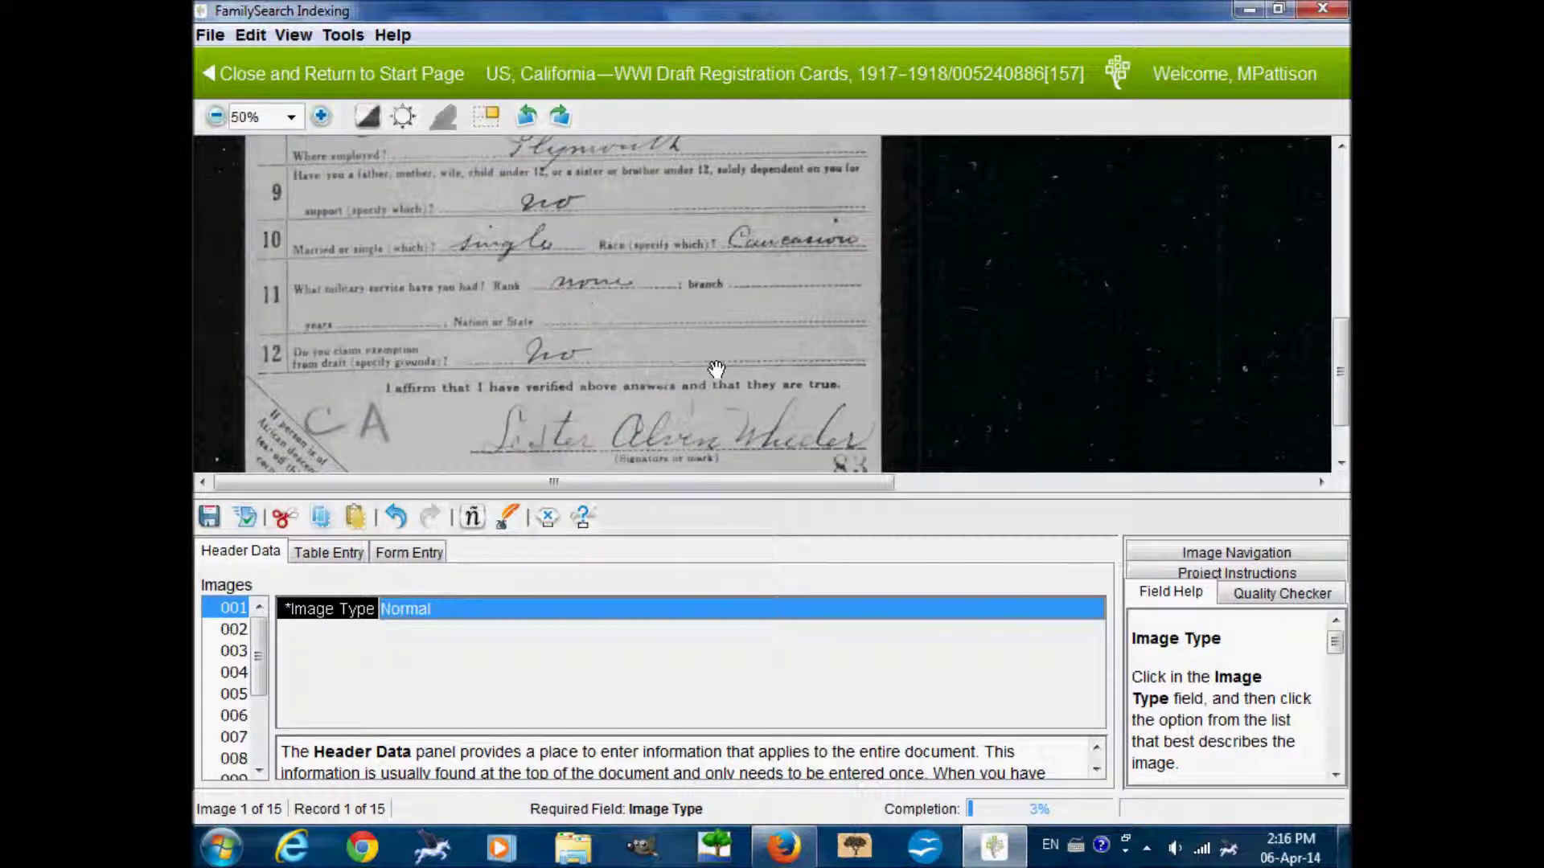
click(218, 633)
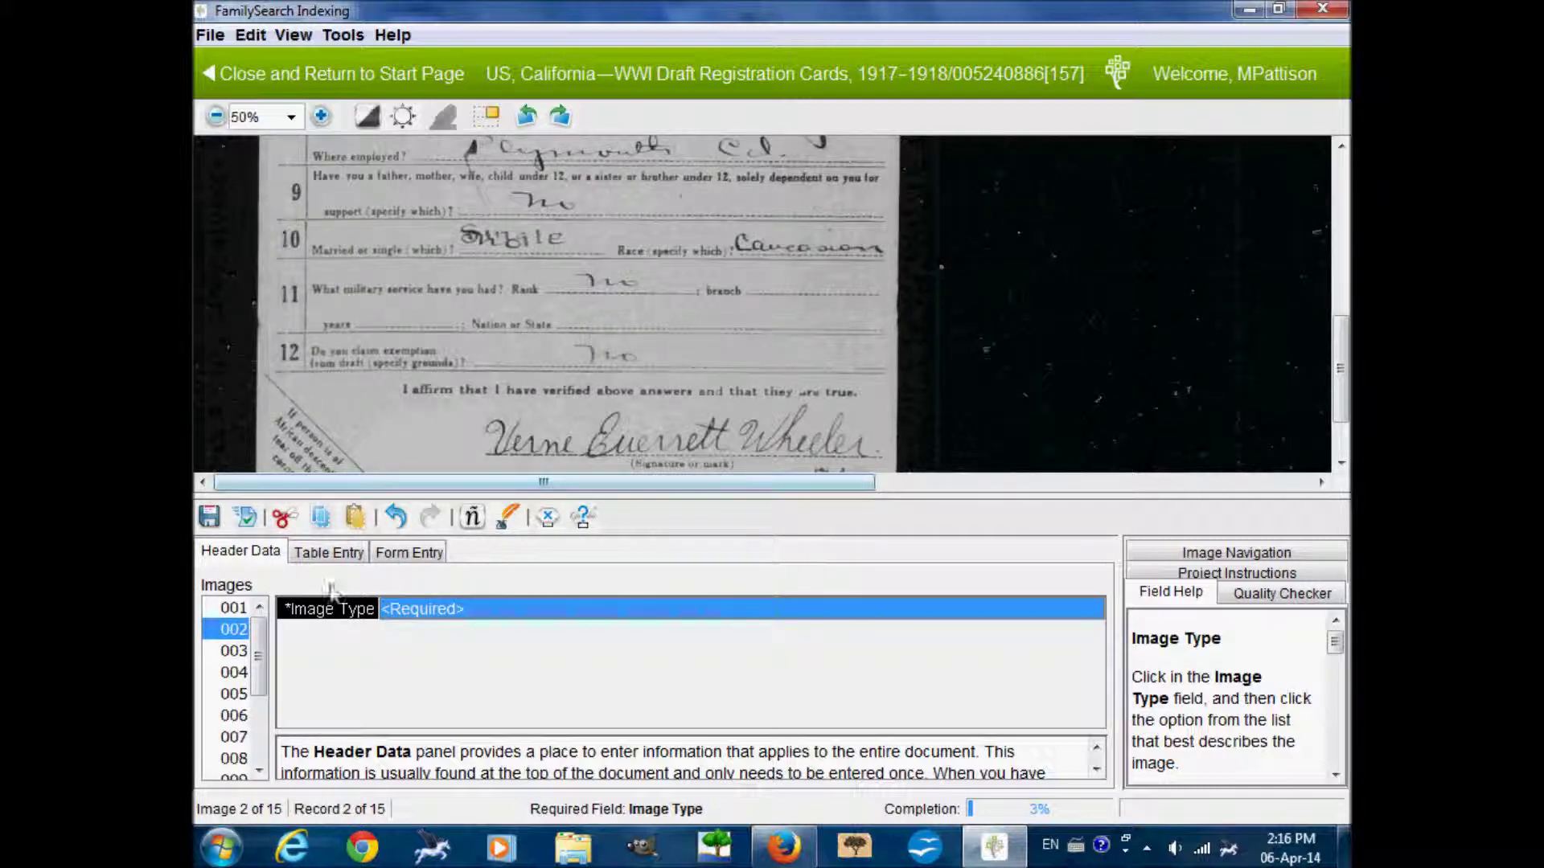
click(229, 609)
key(Down)
key(Down)
key(Down)
key(Down)
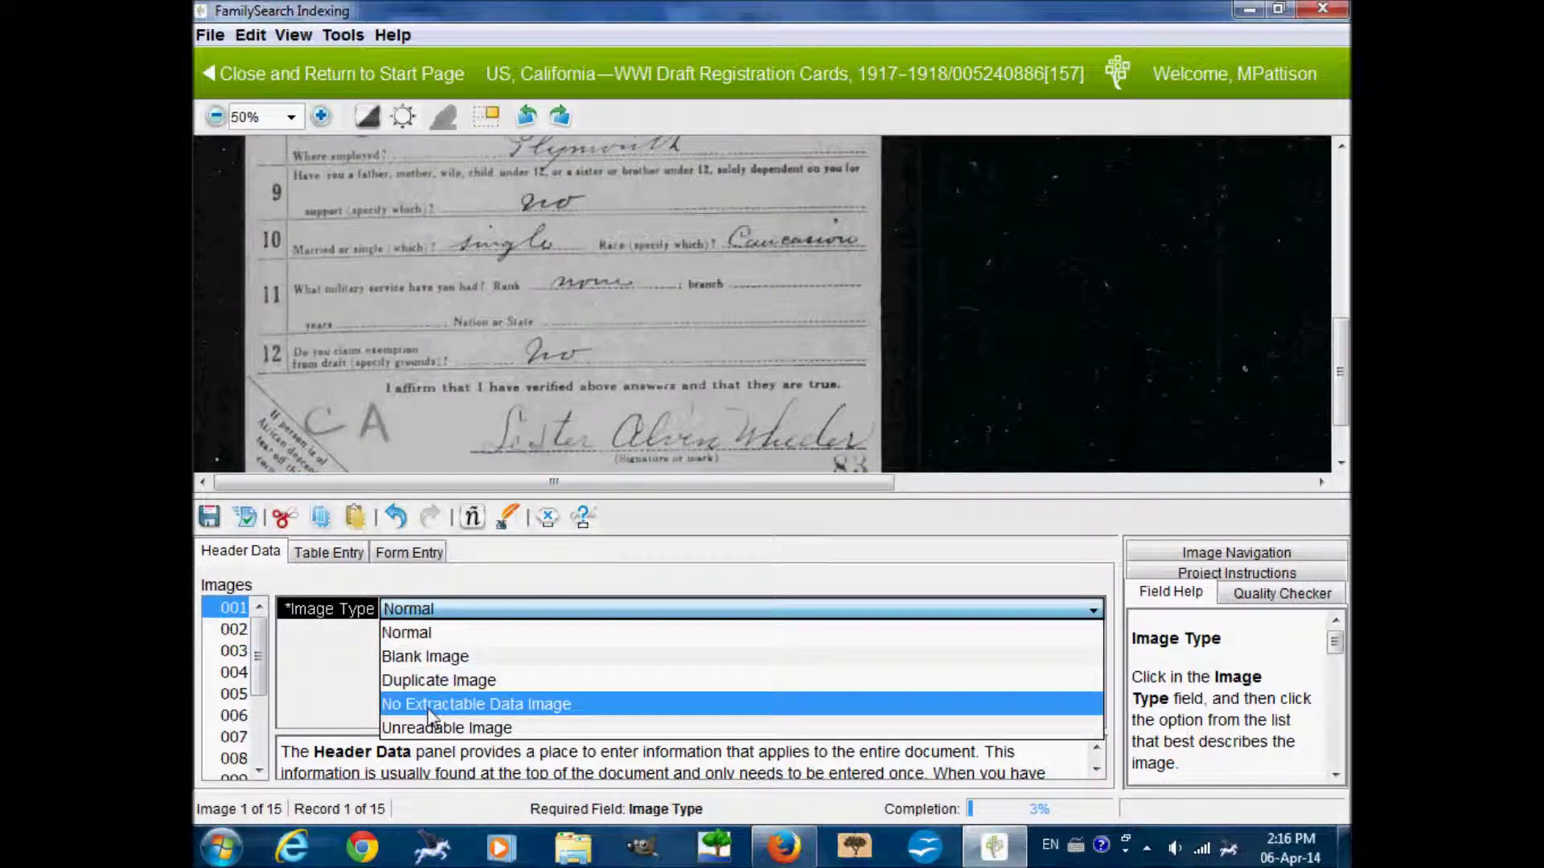
key(Return)
click(229, 630)
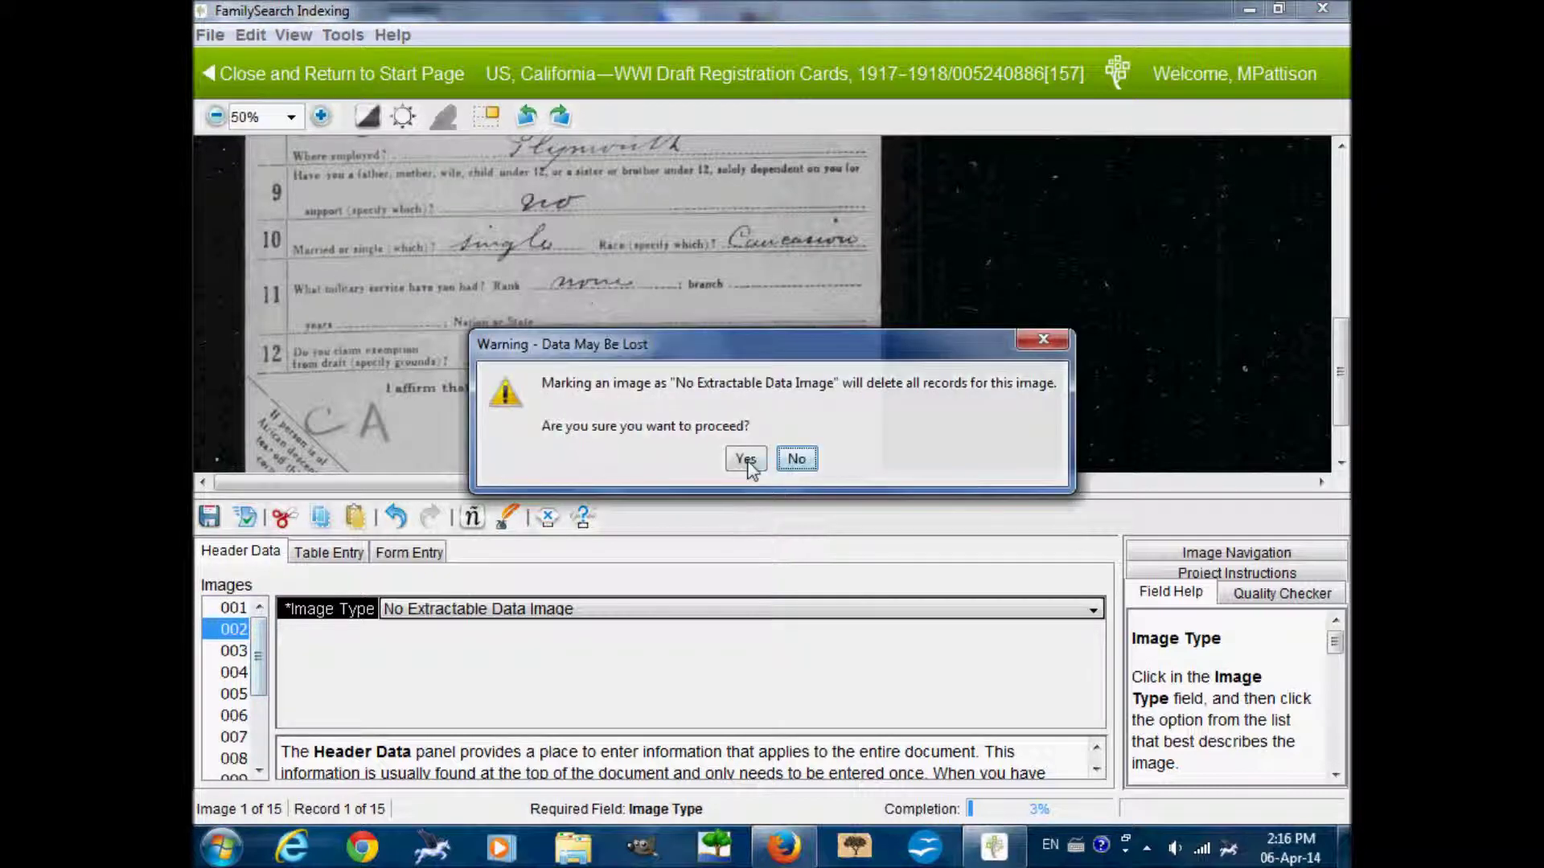
click(744, 458)
Set the Image Type of image 002 to No Extractable Data Image and accept the record deletion
key(Down)
key(Down)
key(Down)
key(Down)
key(Return)
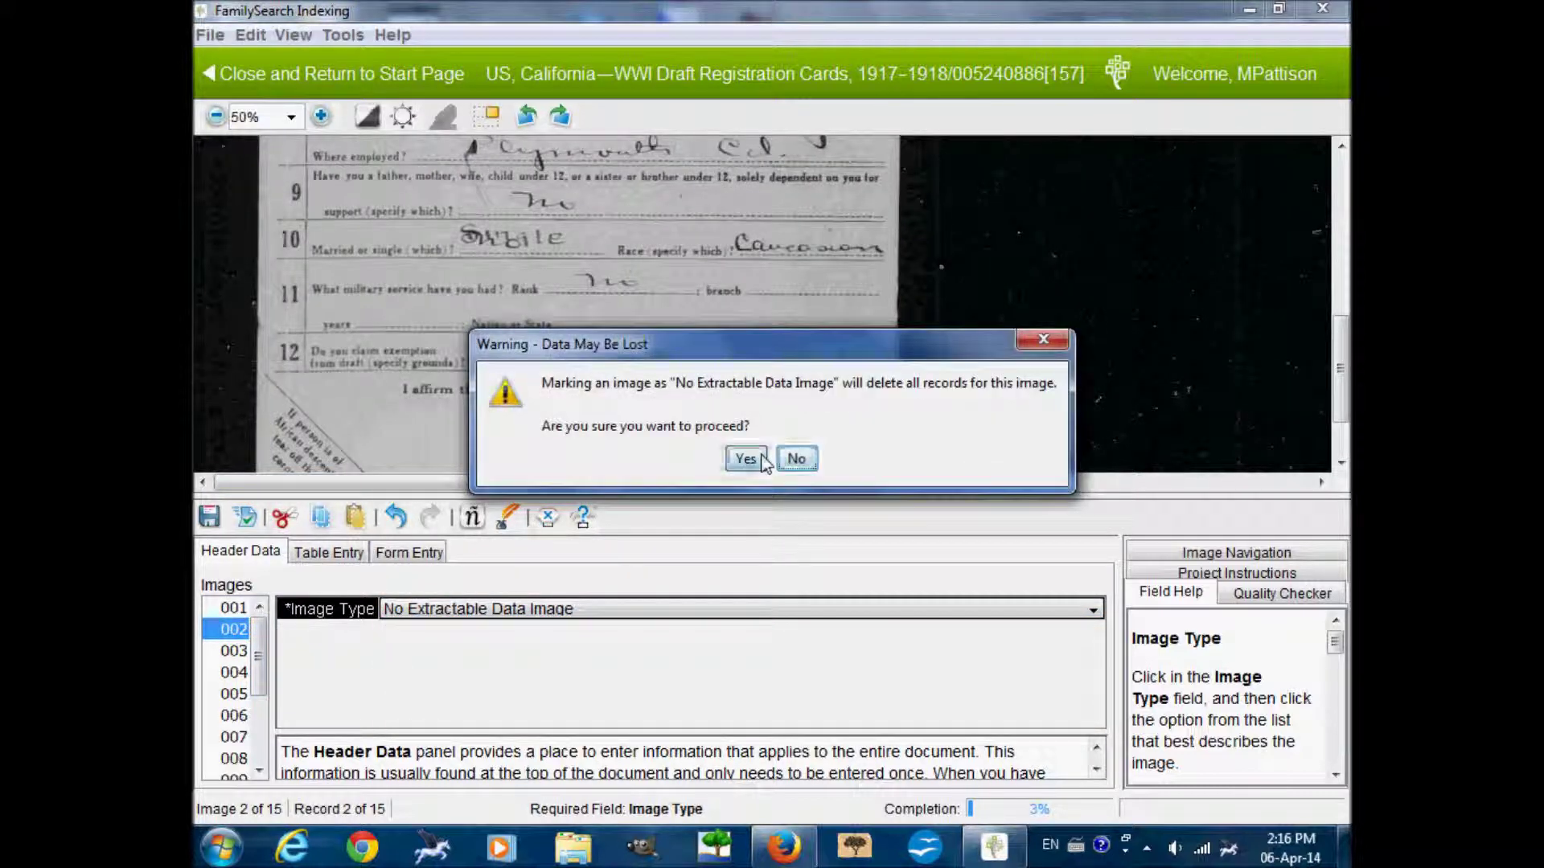
click(745, 457)
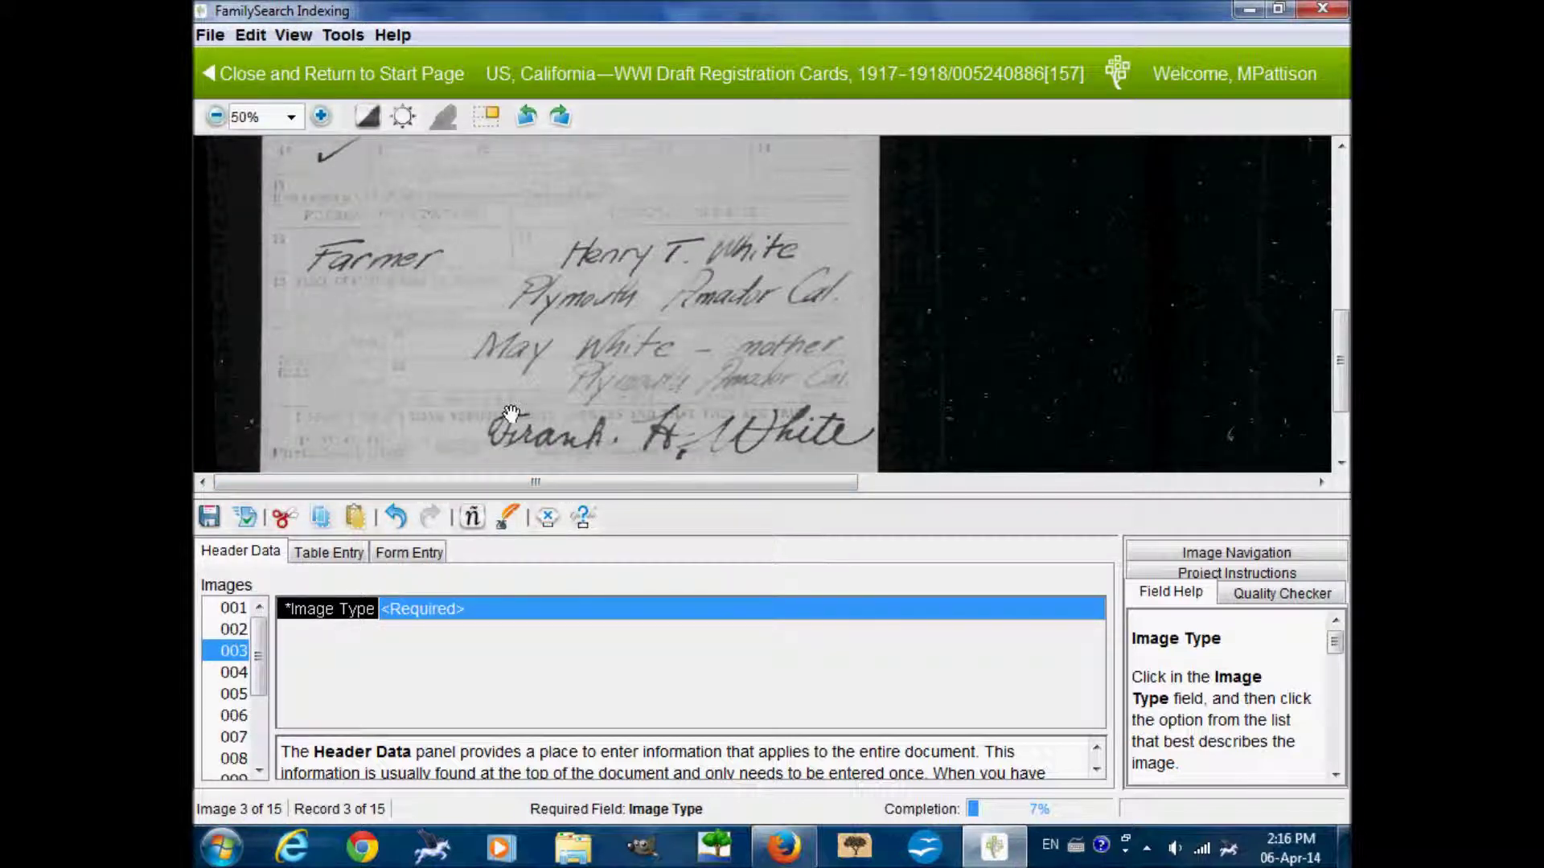
Check the card in image 003 for nearest relative details and set its Image Type to Normal
drag(433, 390, 372, 358)
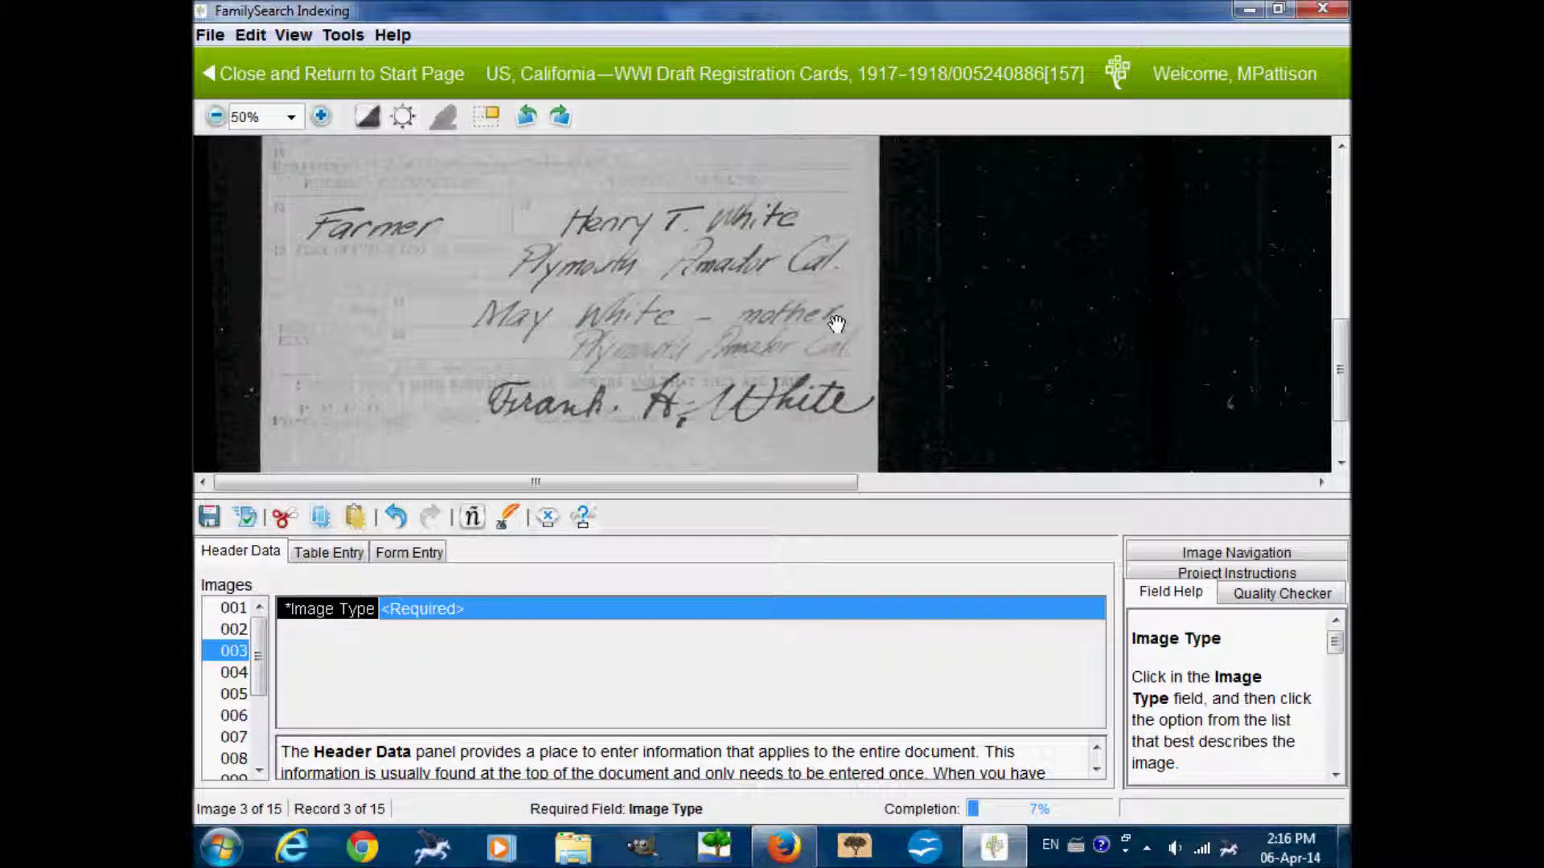
scroll(836, 225, up, 3)
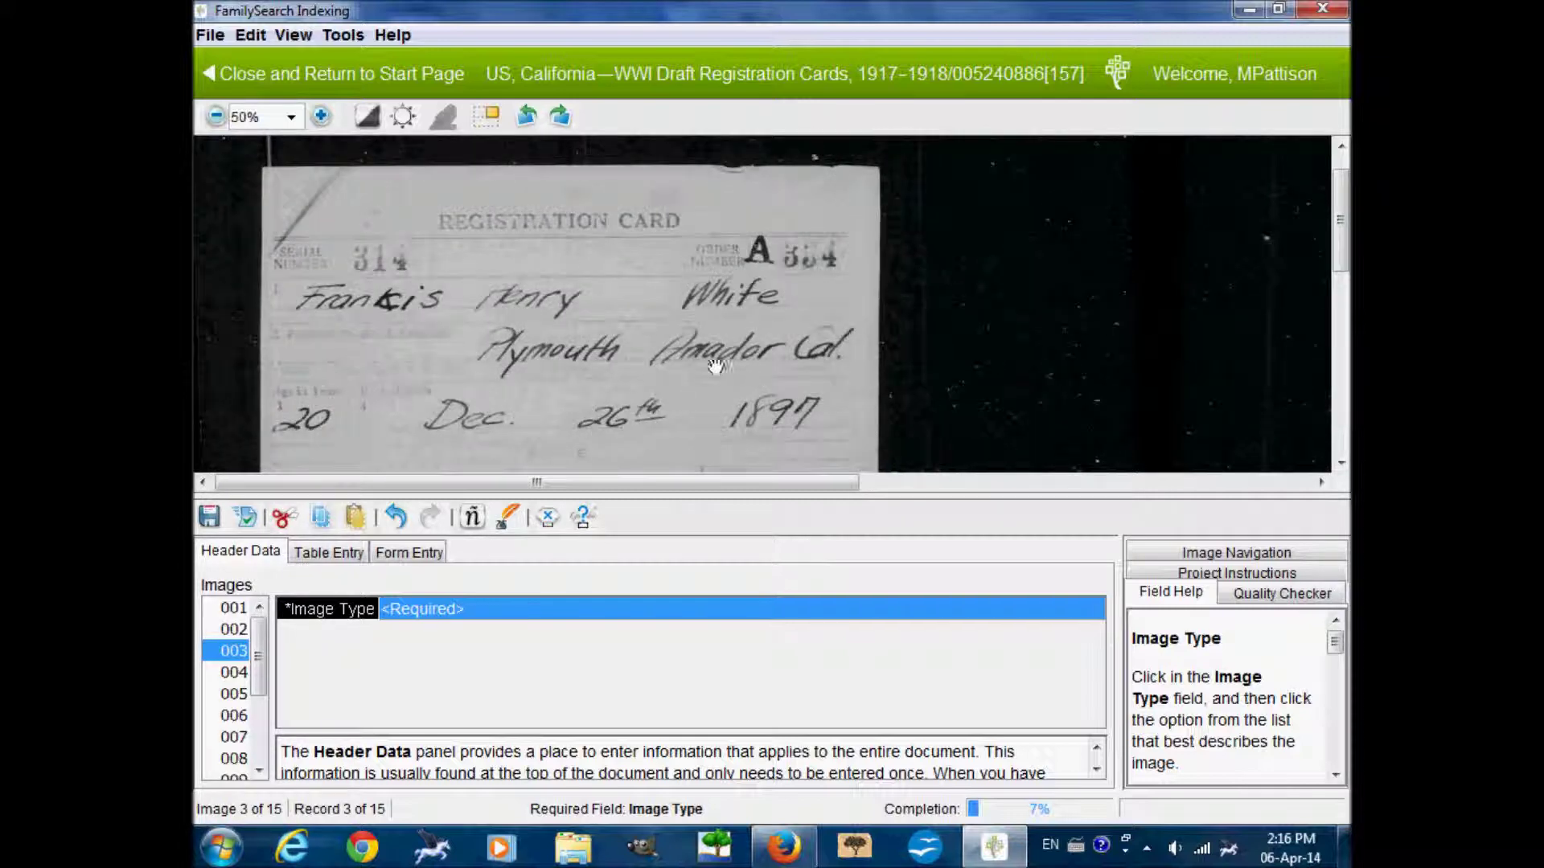
drag(820, 427, 804, 286)
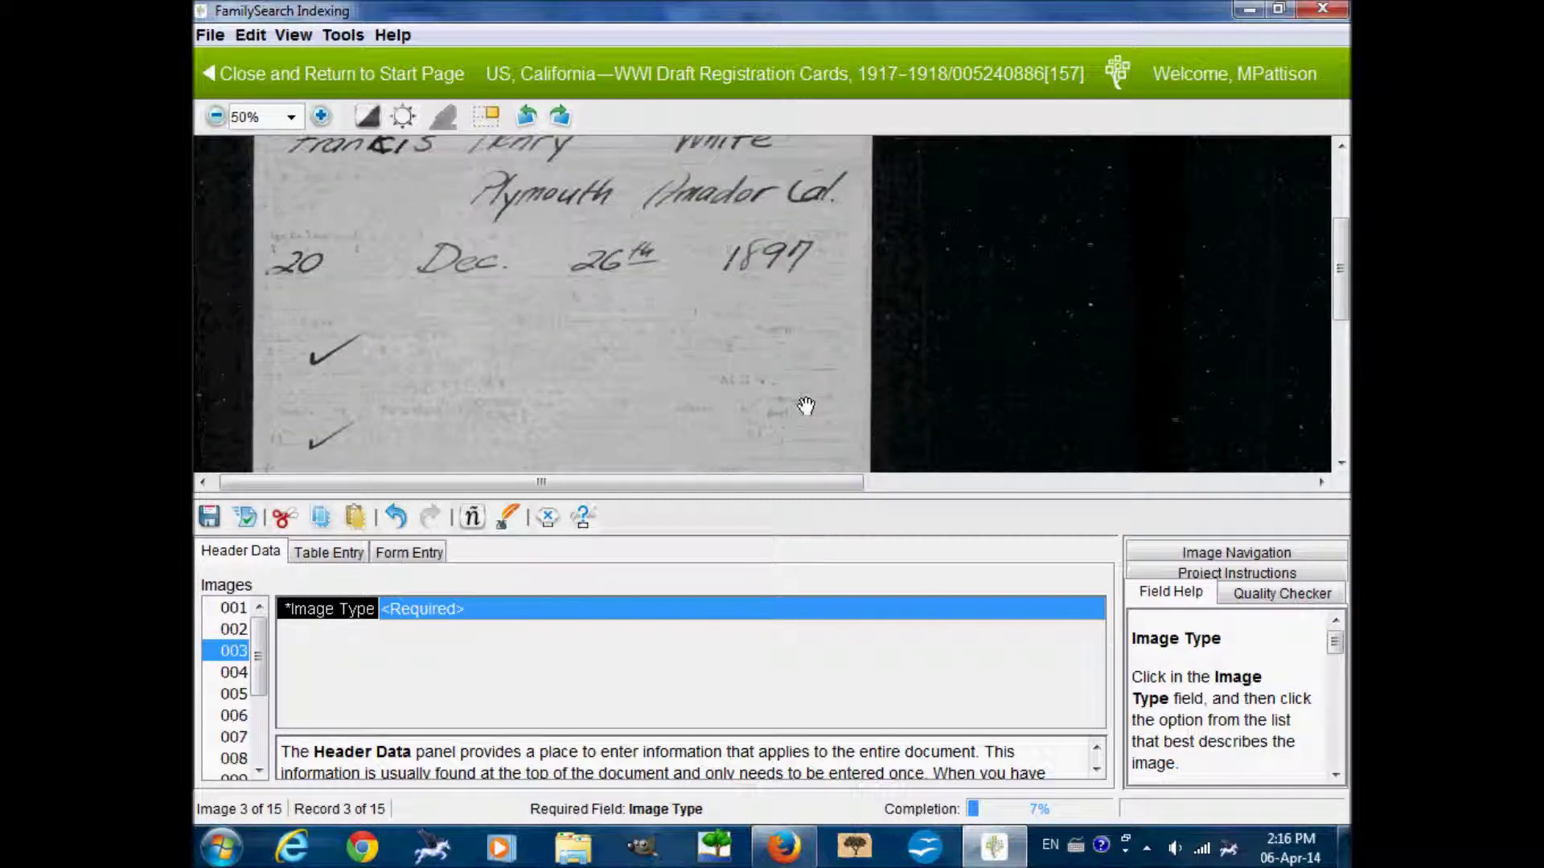
mouse_move(793, 399)
mouse_down()
mouse_move(804, 226)
mouse_move(803, 355)
mouse_move(804, 295)
mouse_move(807, 332)
mouse_up()
click(563, 617)
click(558, 627)
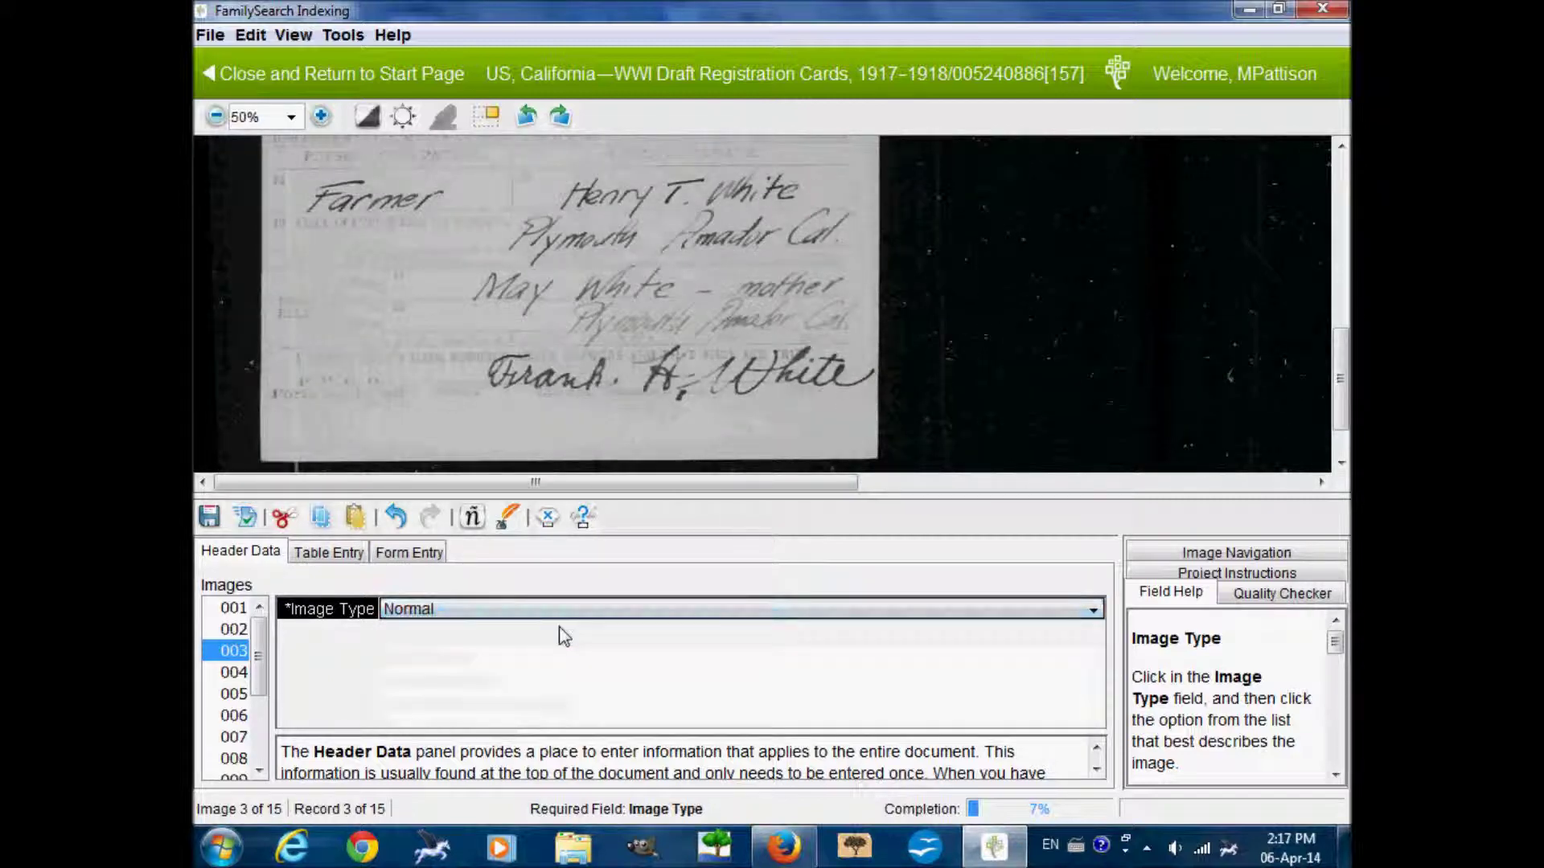
key(Tab)
Set the Image Type of images 004 and 005 to Normal
mouse_move(600, 364)
mouse_down()
mouse_move(604, 393)
mouse_move(618, 377)
mouse_up()
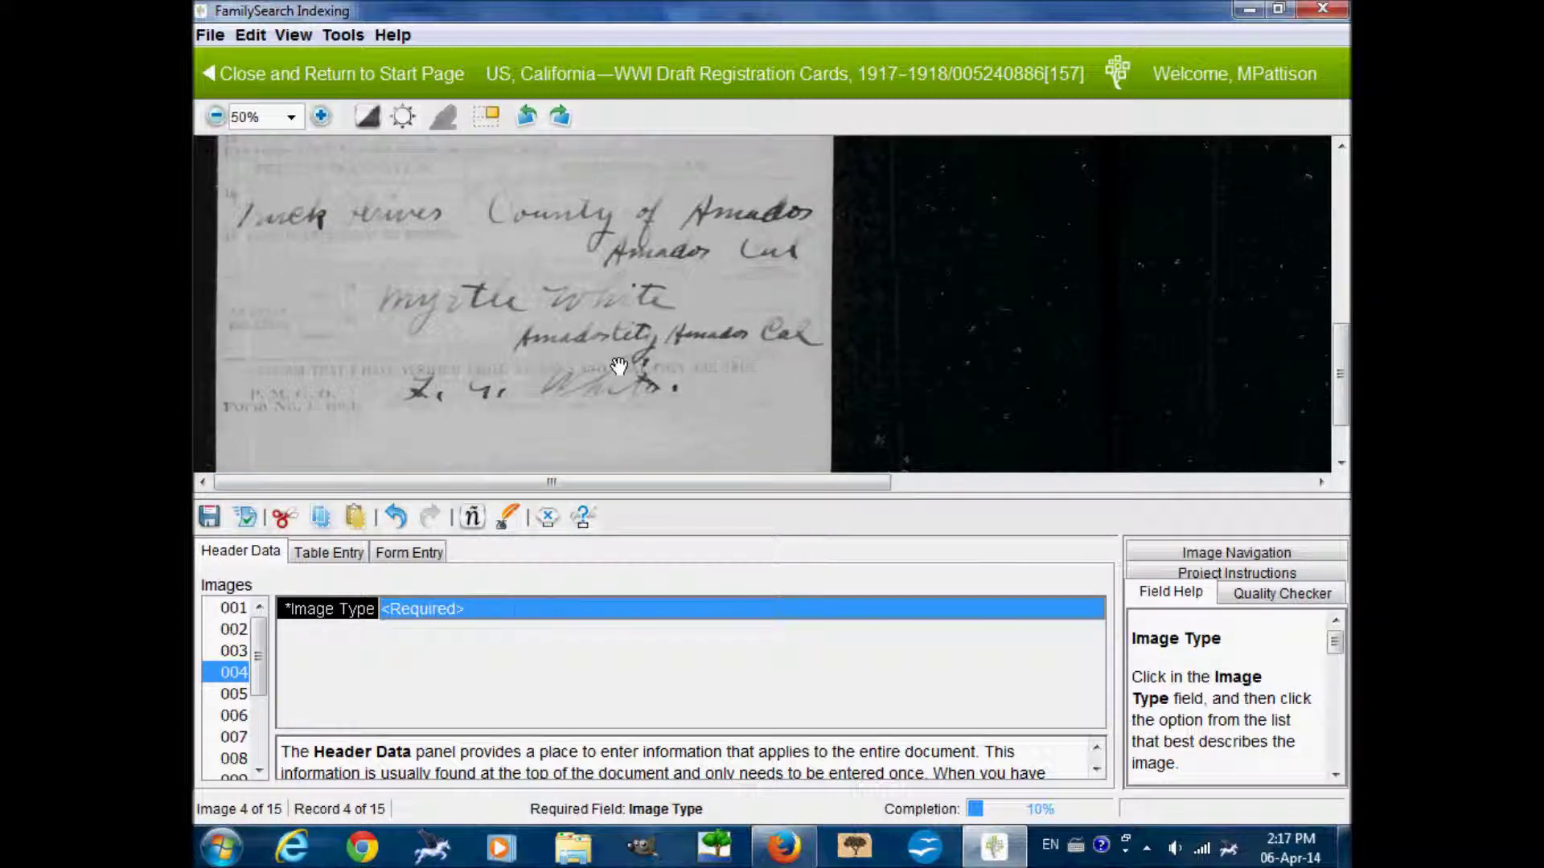
click(517, 608)
click(518, 632)
key(Tab)
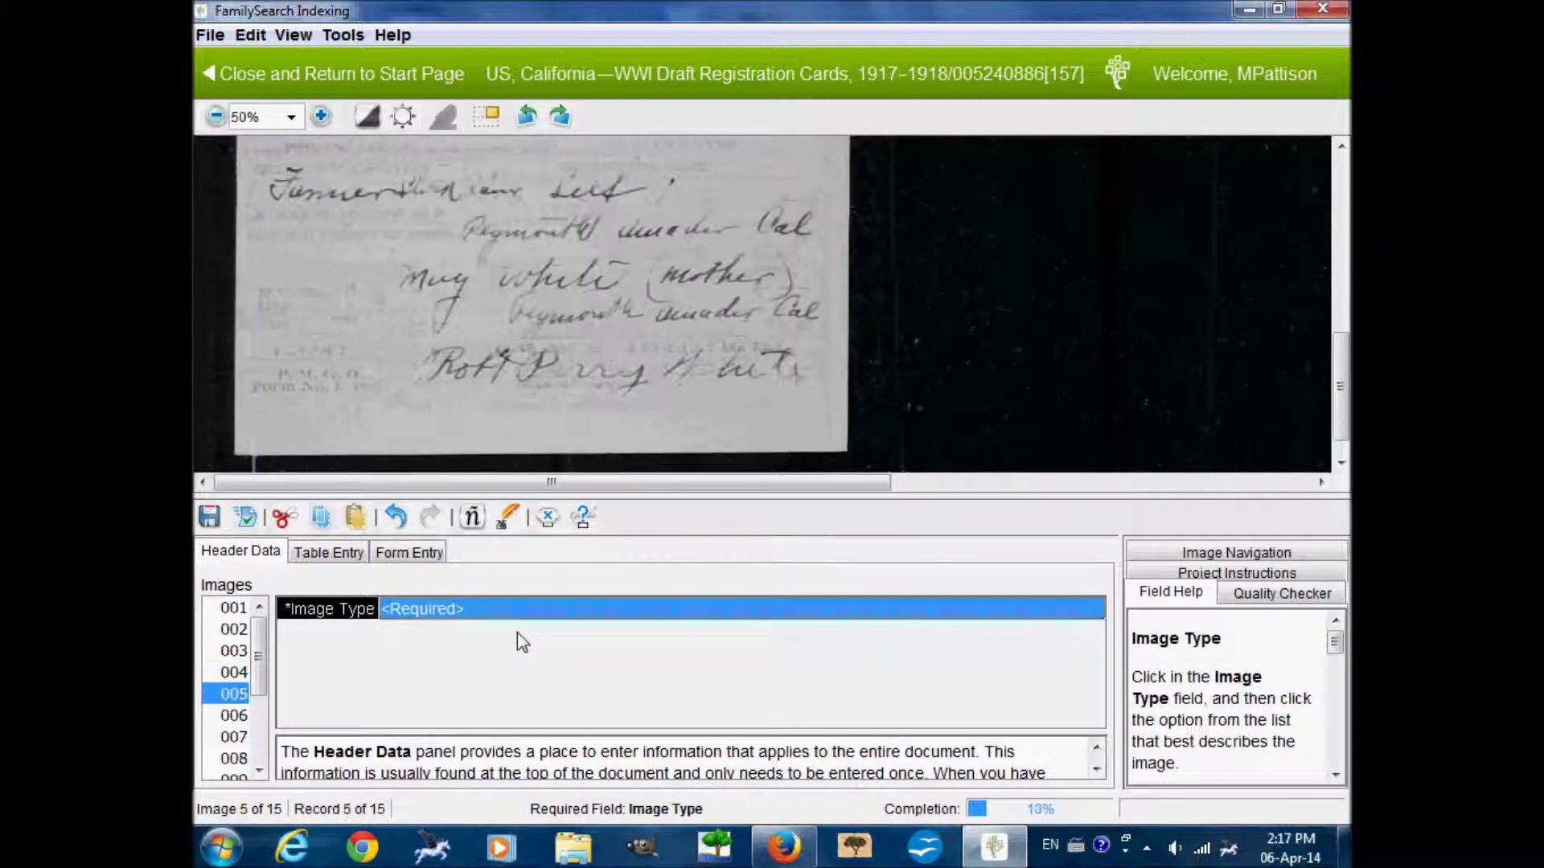
click(514, 618)
click(513, 632)
key(Tab)
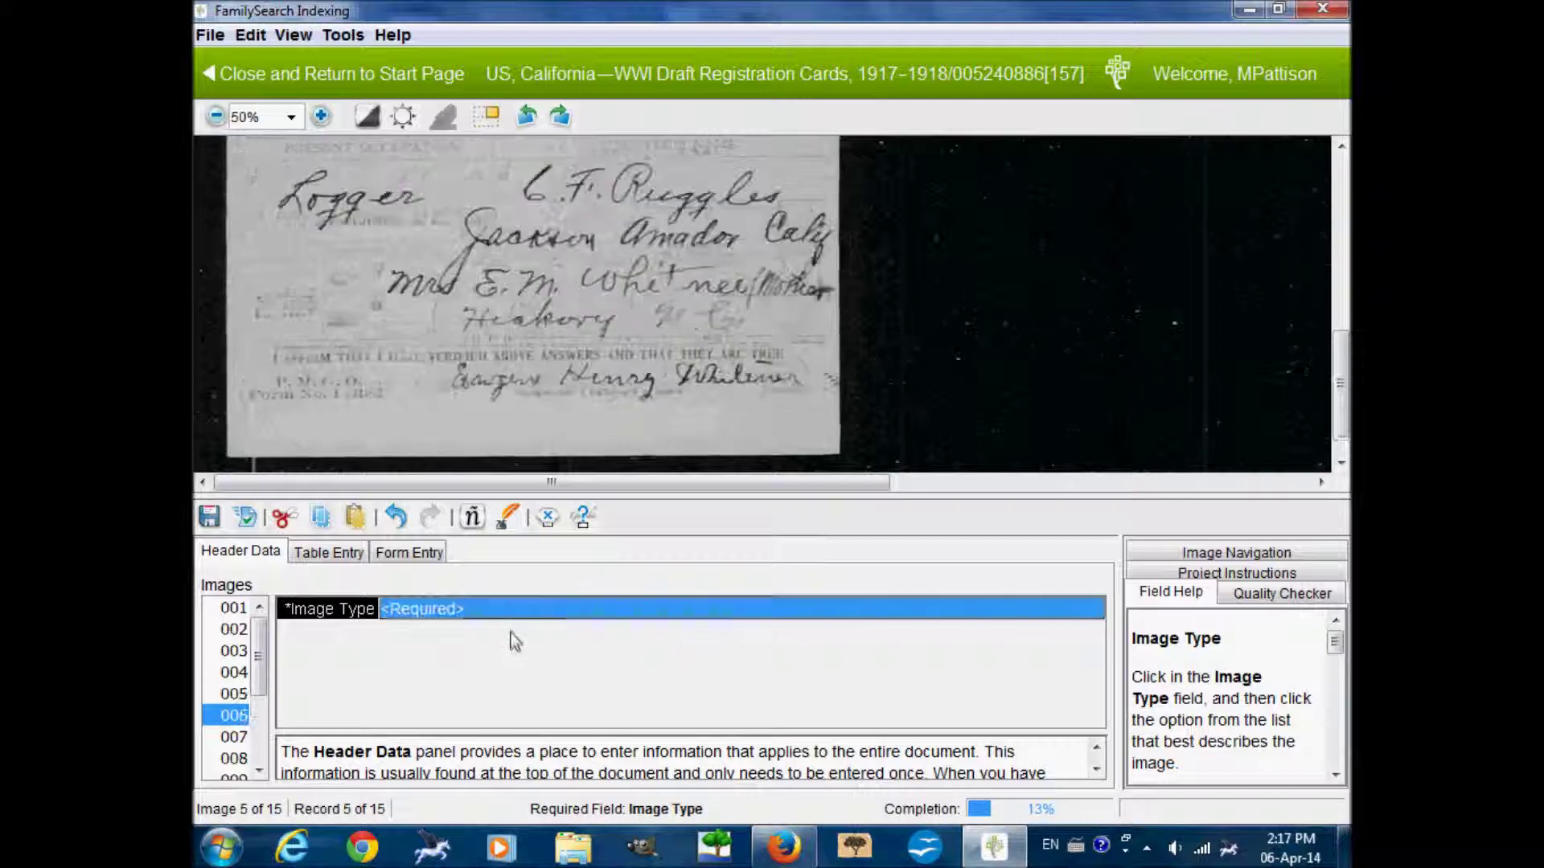
Set the Image Type of images 006 and 007 to Normal
click(507, 611)
click(509, 633)
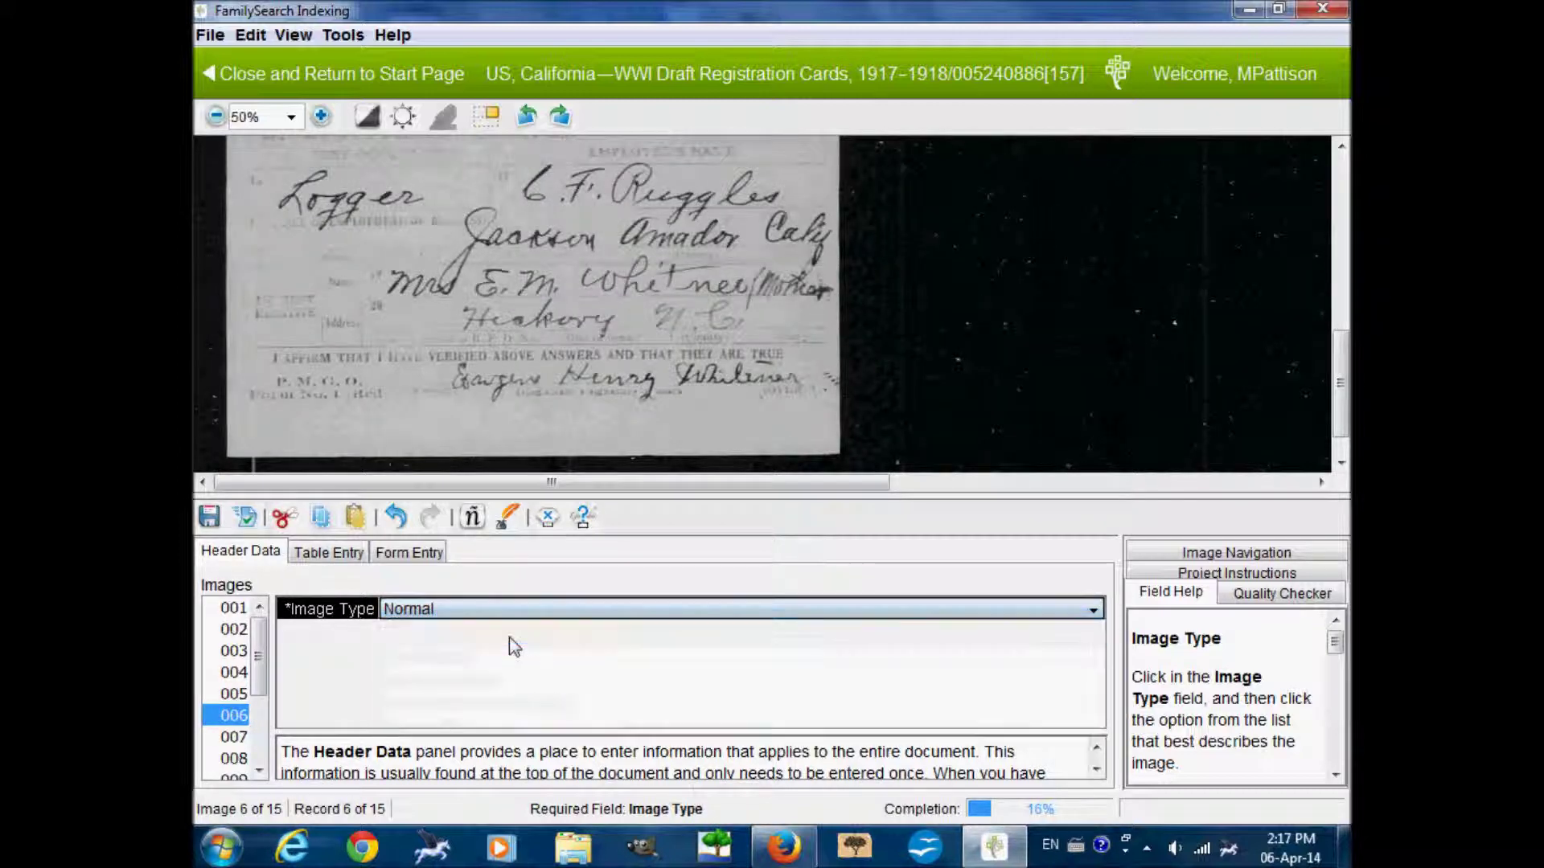
key(Tab)
click(502, 610)
click(507, 634)
key(Tab)
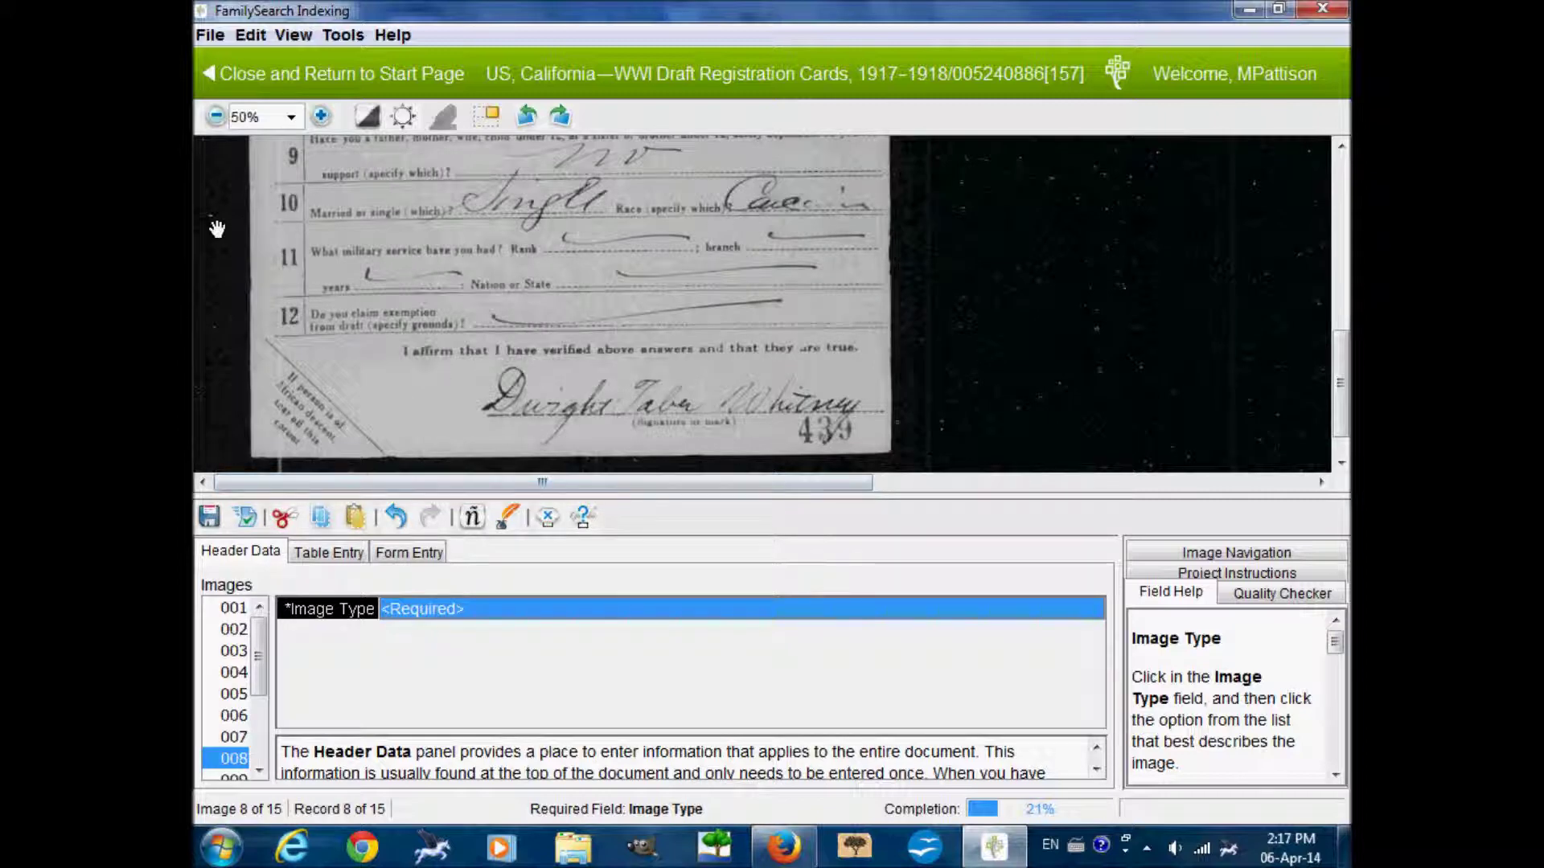
Mark image 008 as No Extractable Data Image and accept deleting its records
click(513, 613)
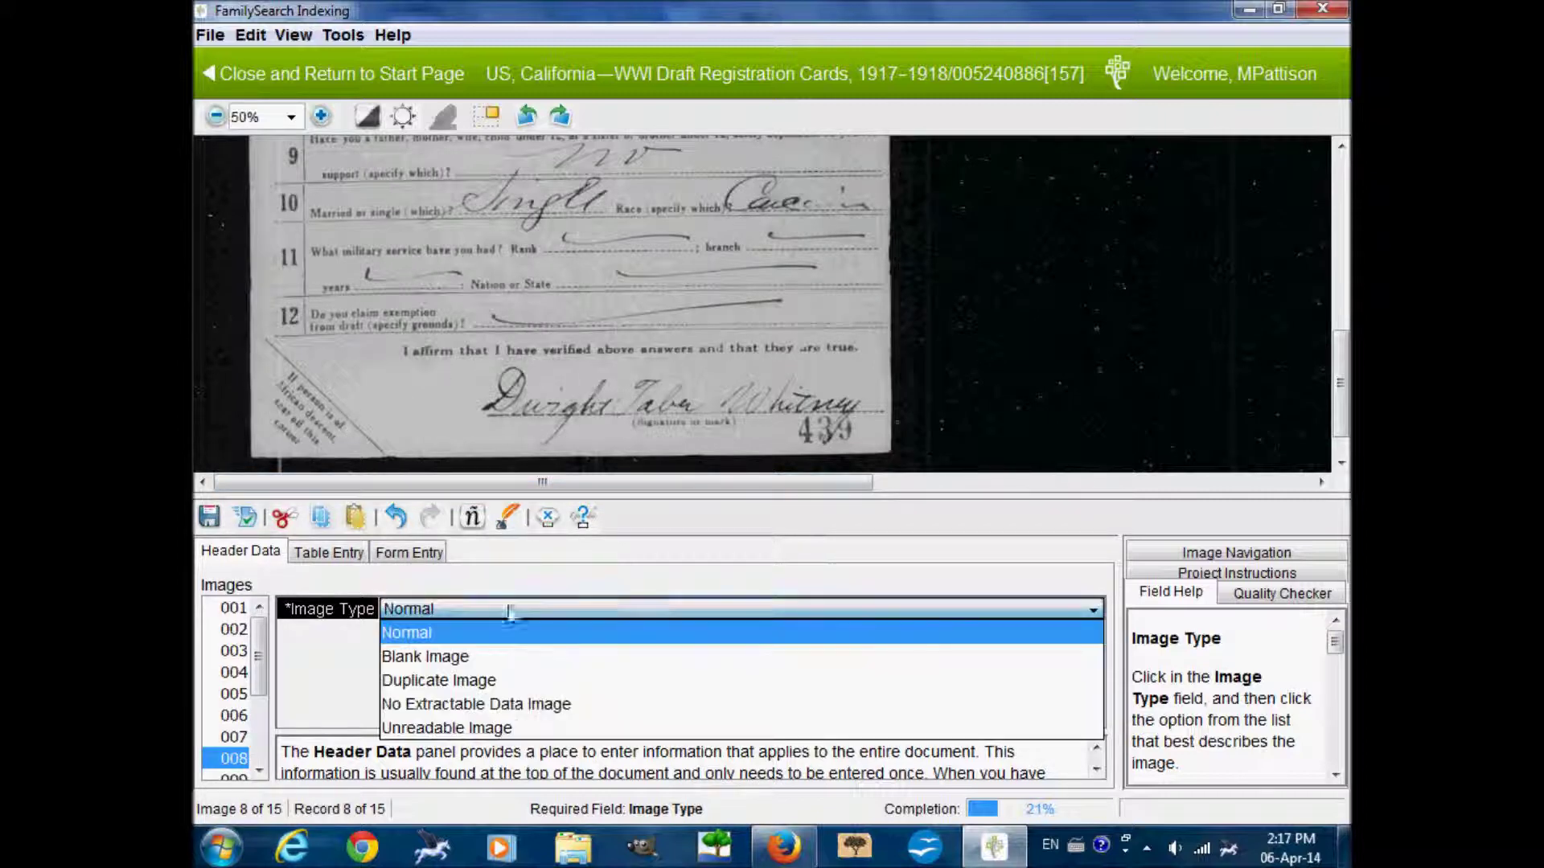
click(497, 705)
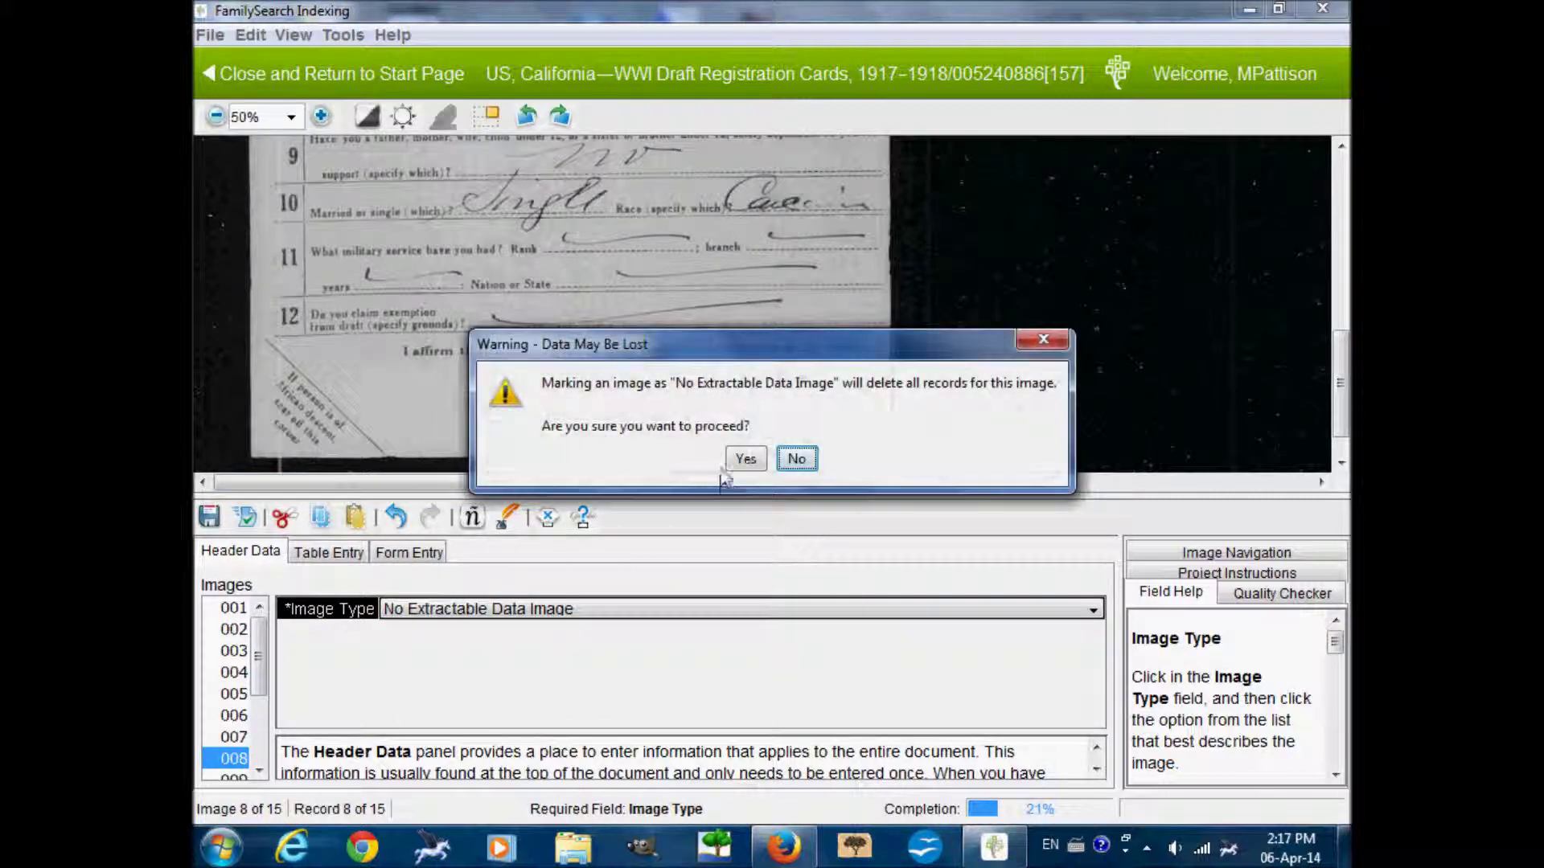
click(746, 465)
Set the Image Type of images 009 and 010 to Normal
click(567, 609)
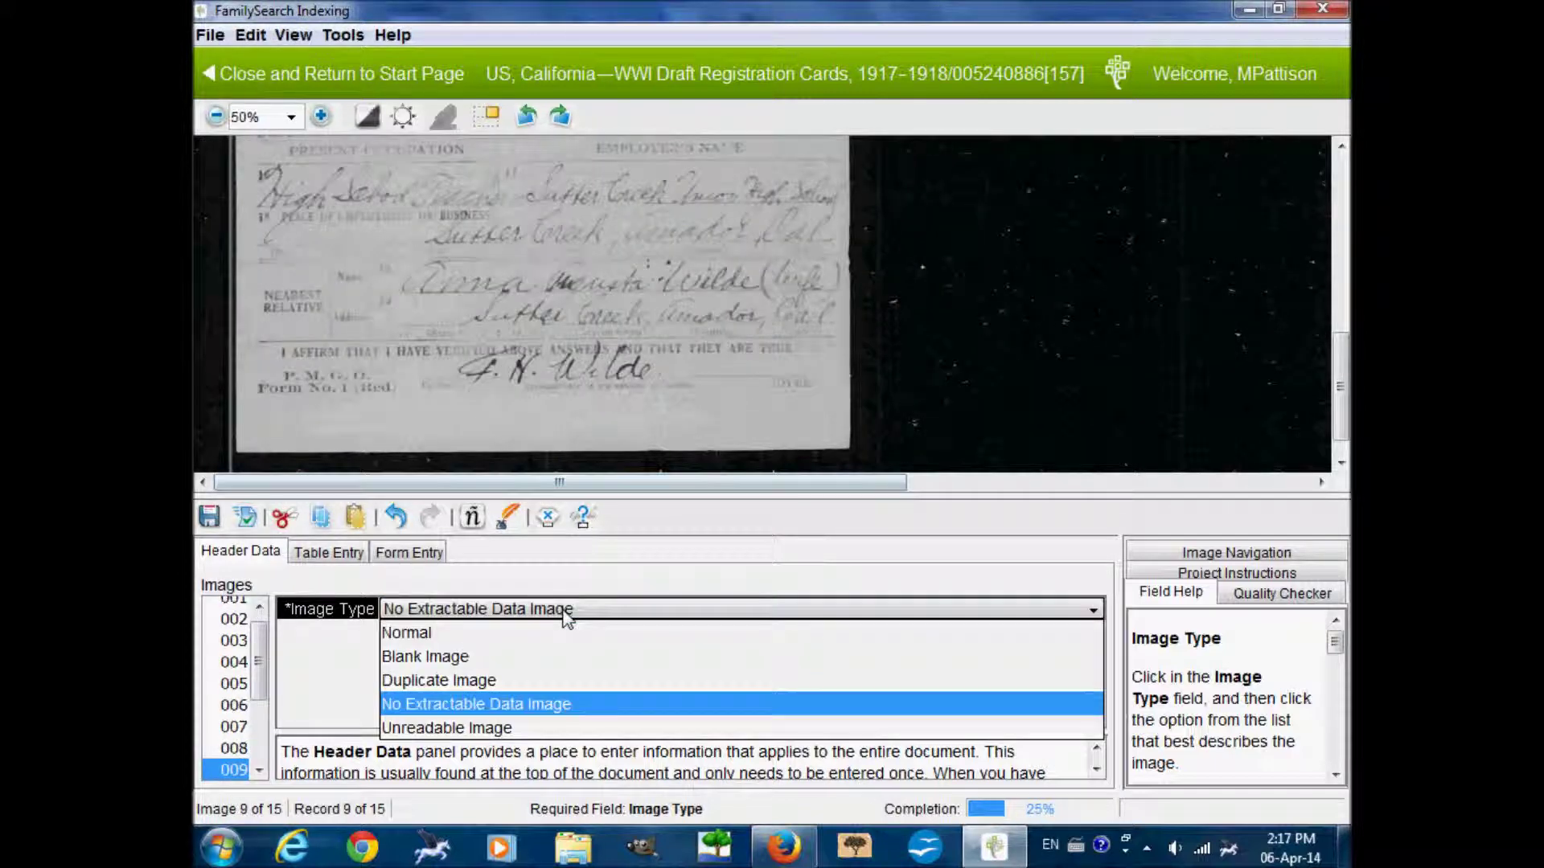
click(562, 634)
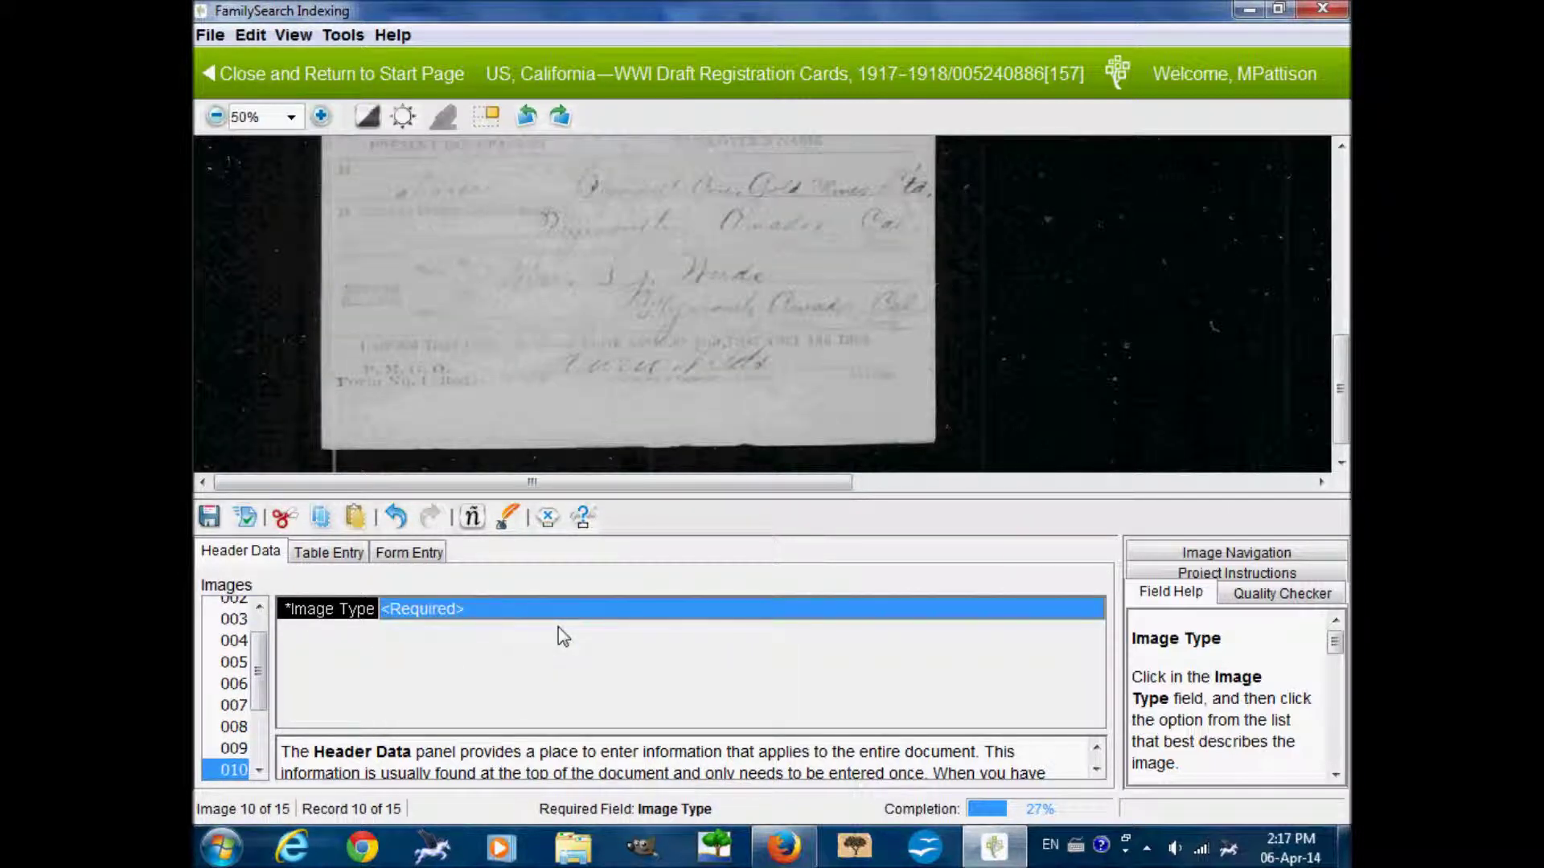
click(562, 608)
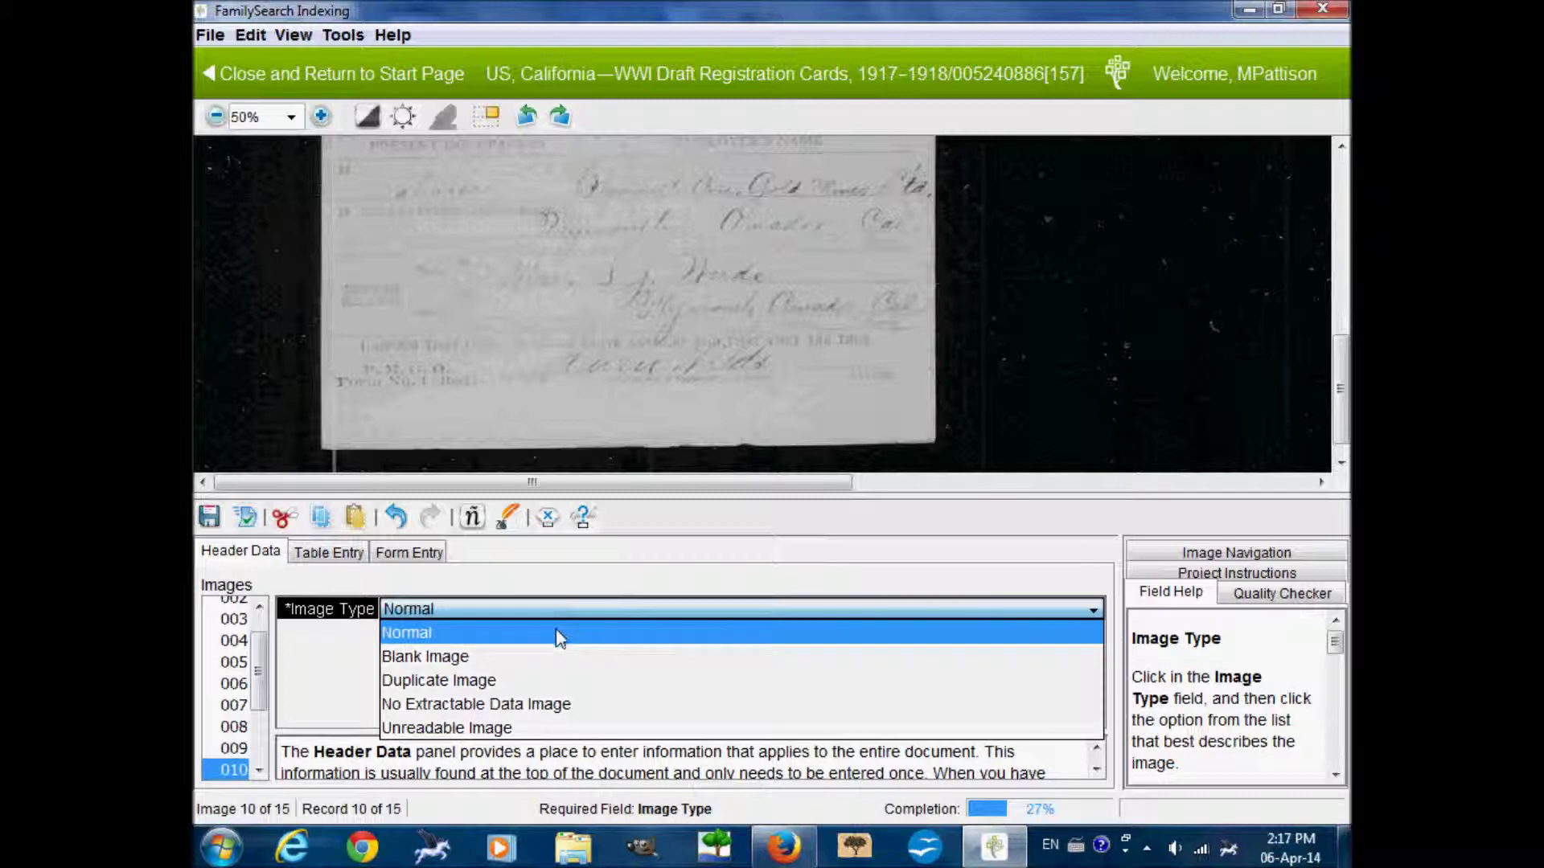
click(558, 632)
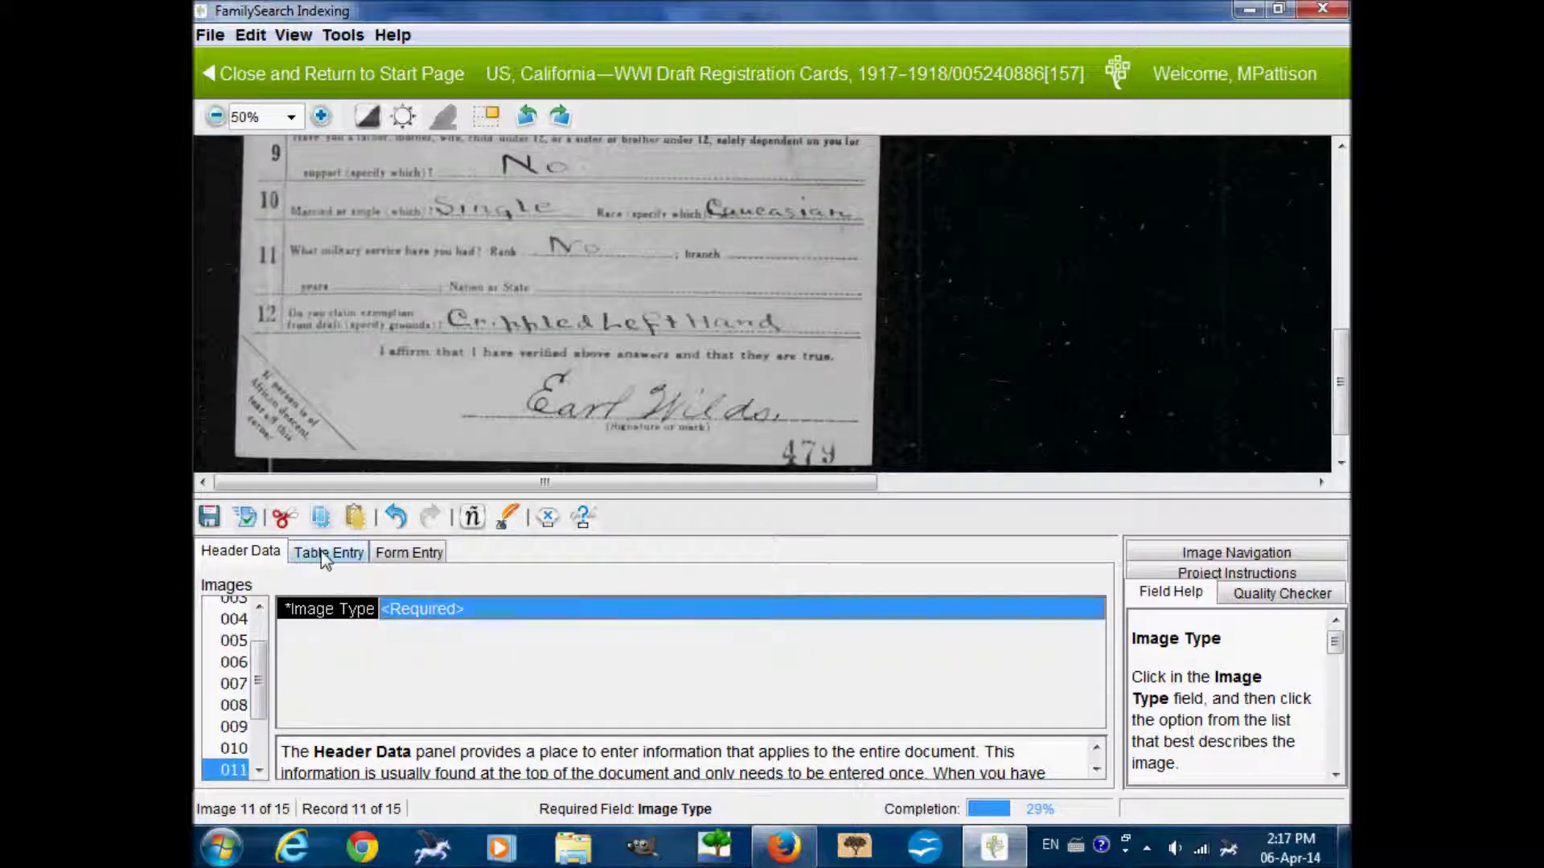
Switch to table entry and review the rows of the first two records against their card images
drag(266, 733, 263, 641)
click(323, 556)
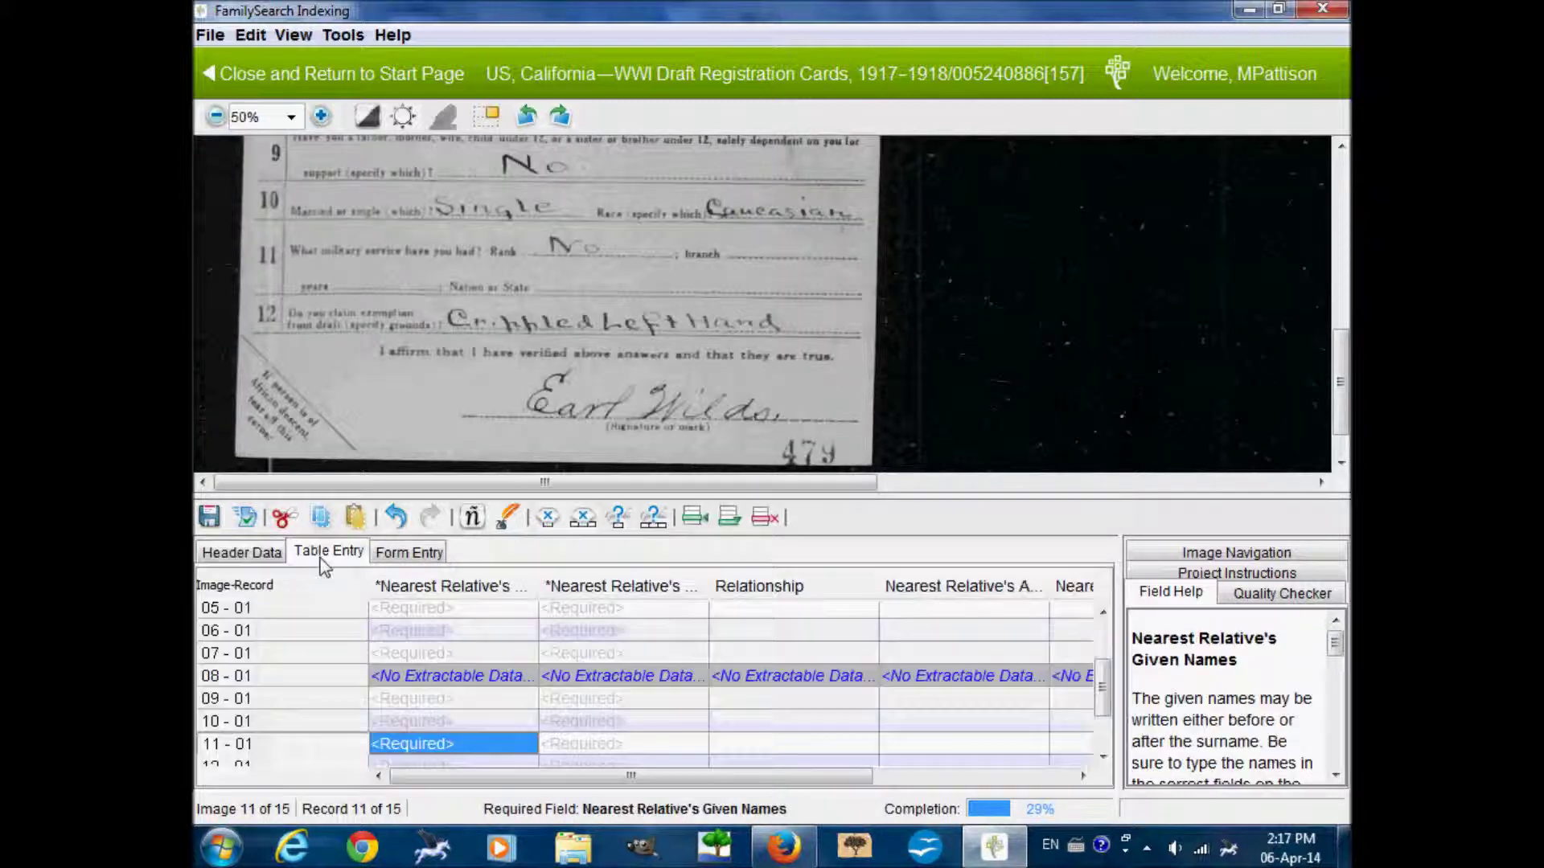
scroll(467, 694, up, 2)
scroll(652, 312, up, 10)
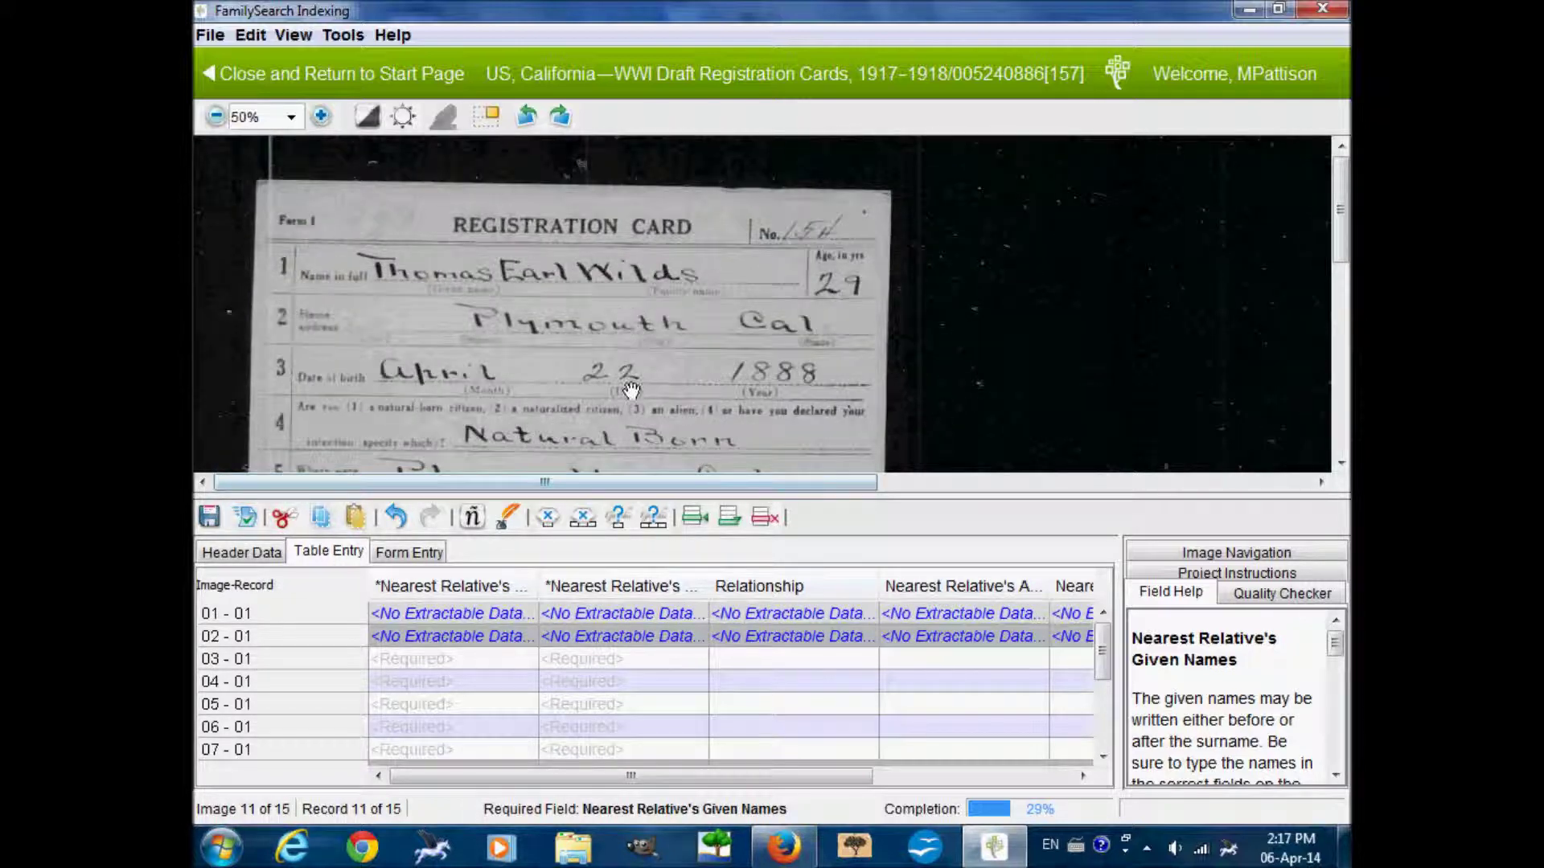
click(440, 615)
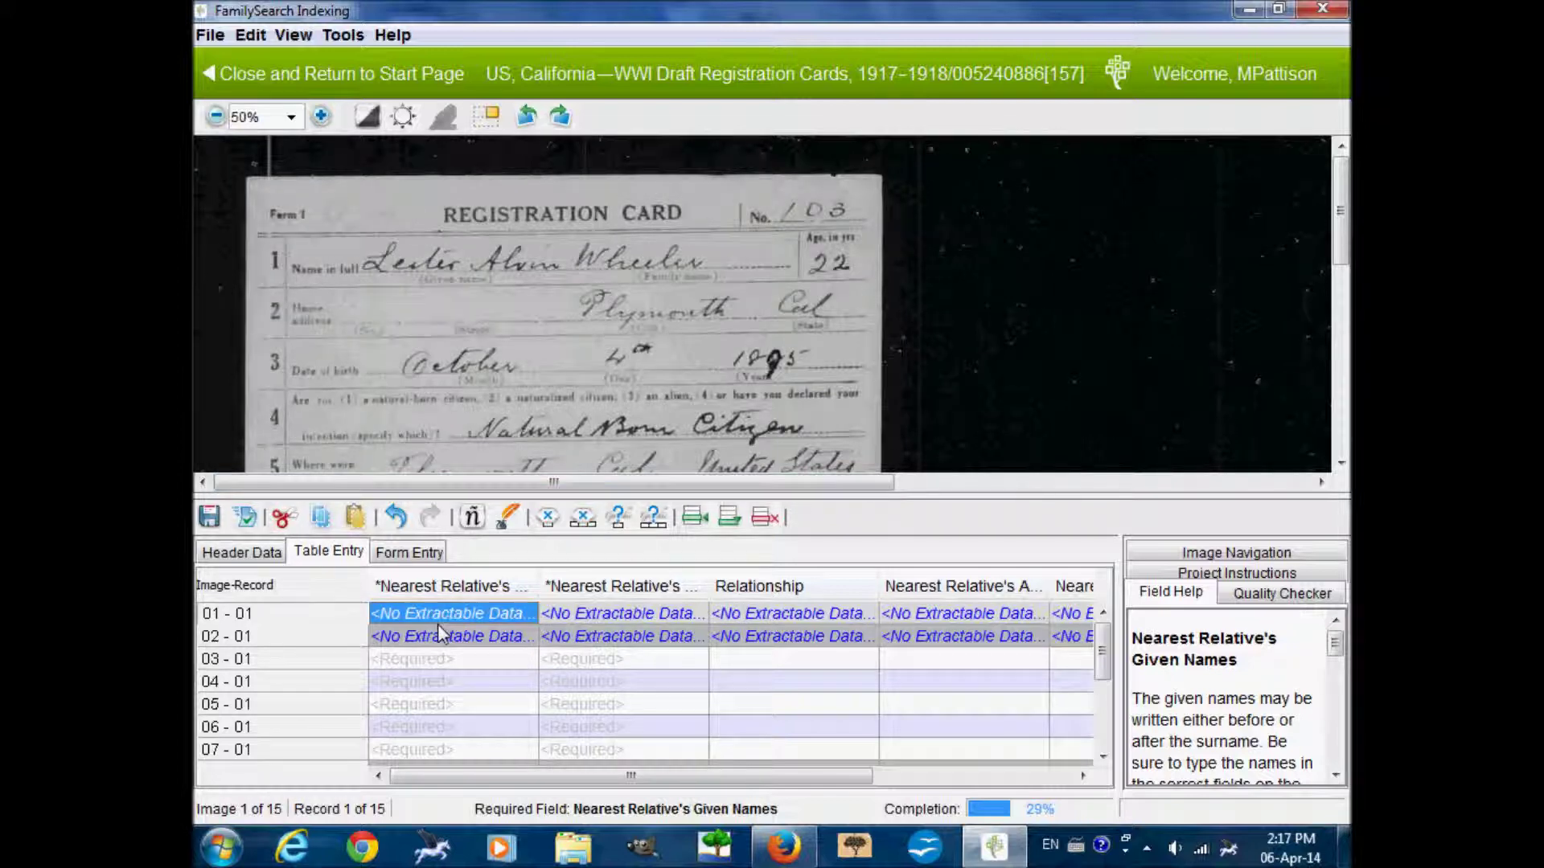
click(432, 643)
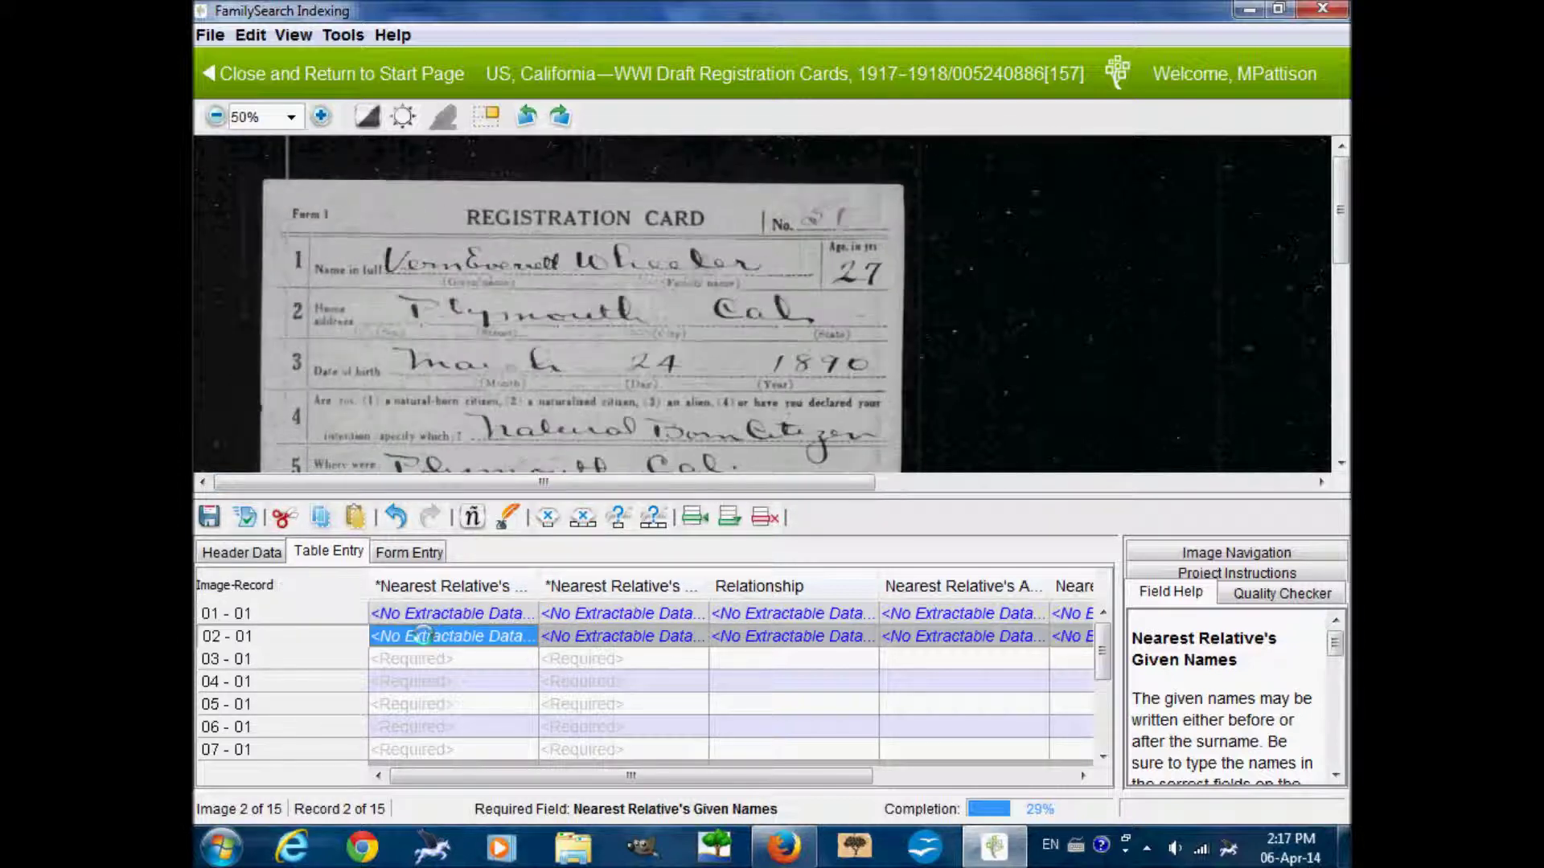
Enter the nearest relative's given name and surname in record 03 as written on the card, with the relationship Mother
click(426, 668)
scroll(686, 272, down, 6)
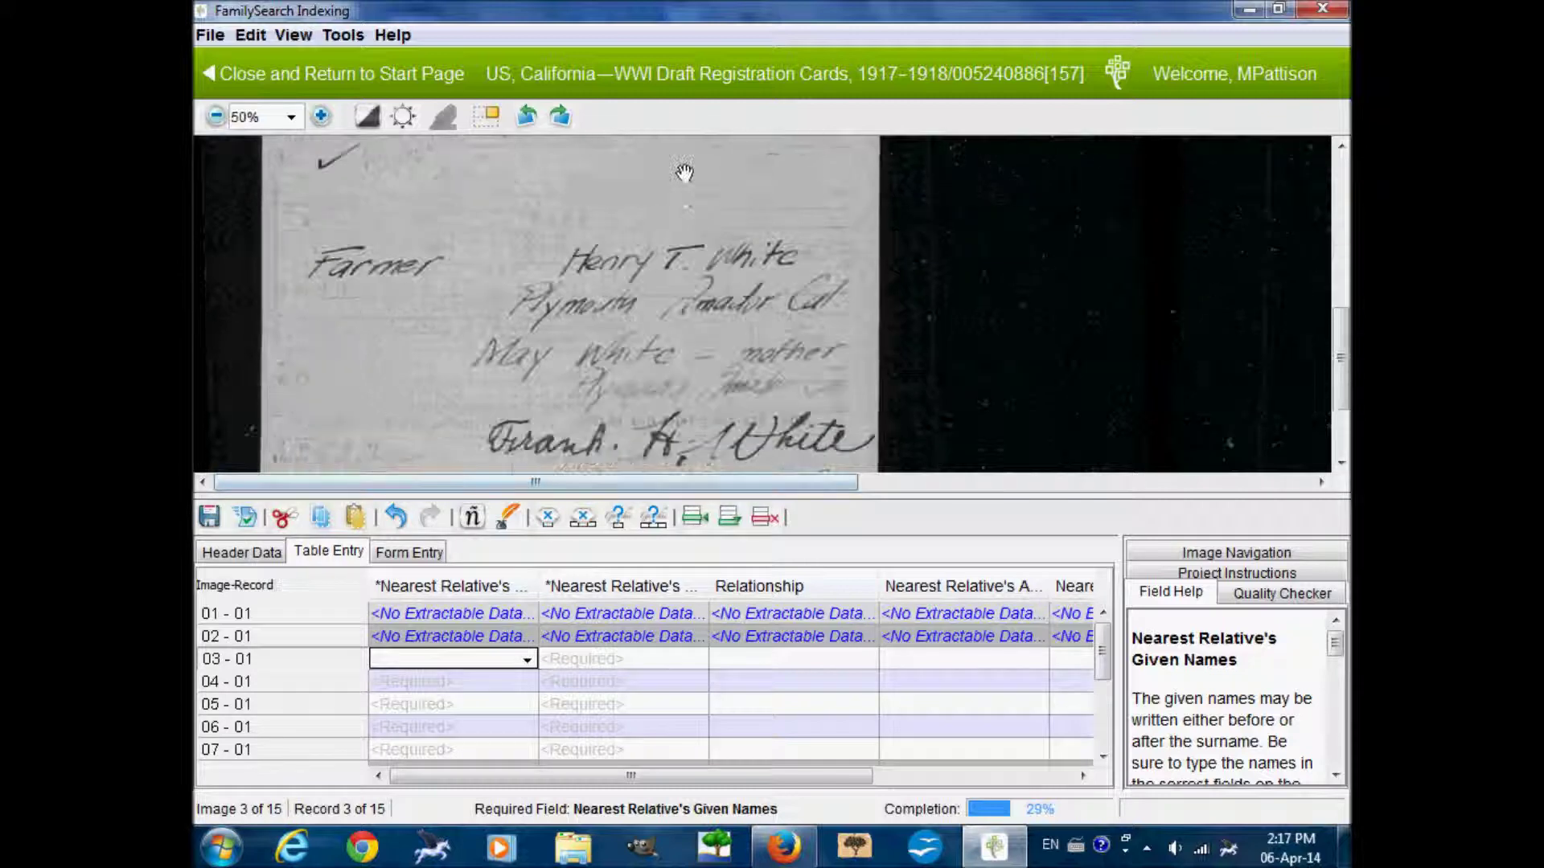
drag(685, 272, 686, 295)
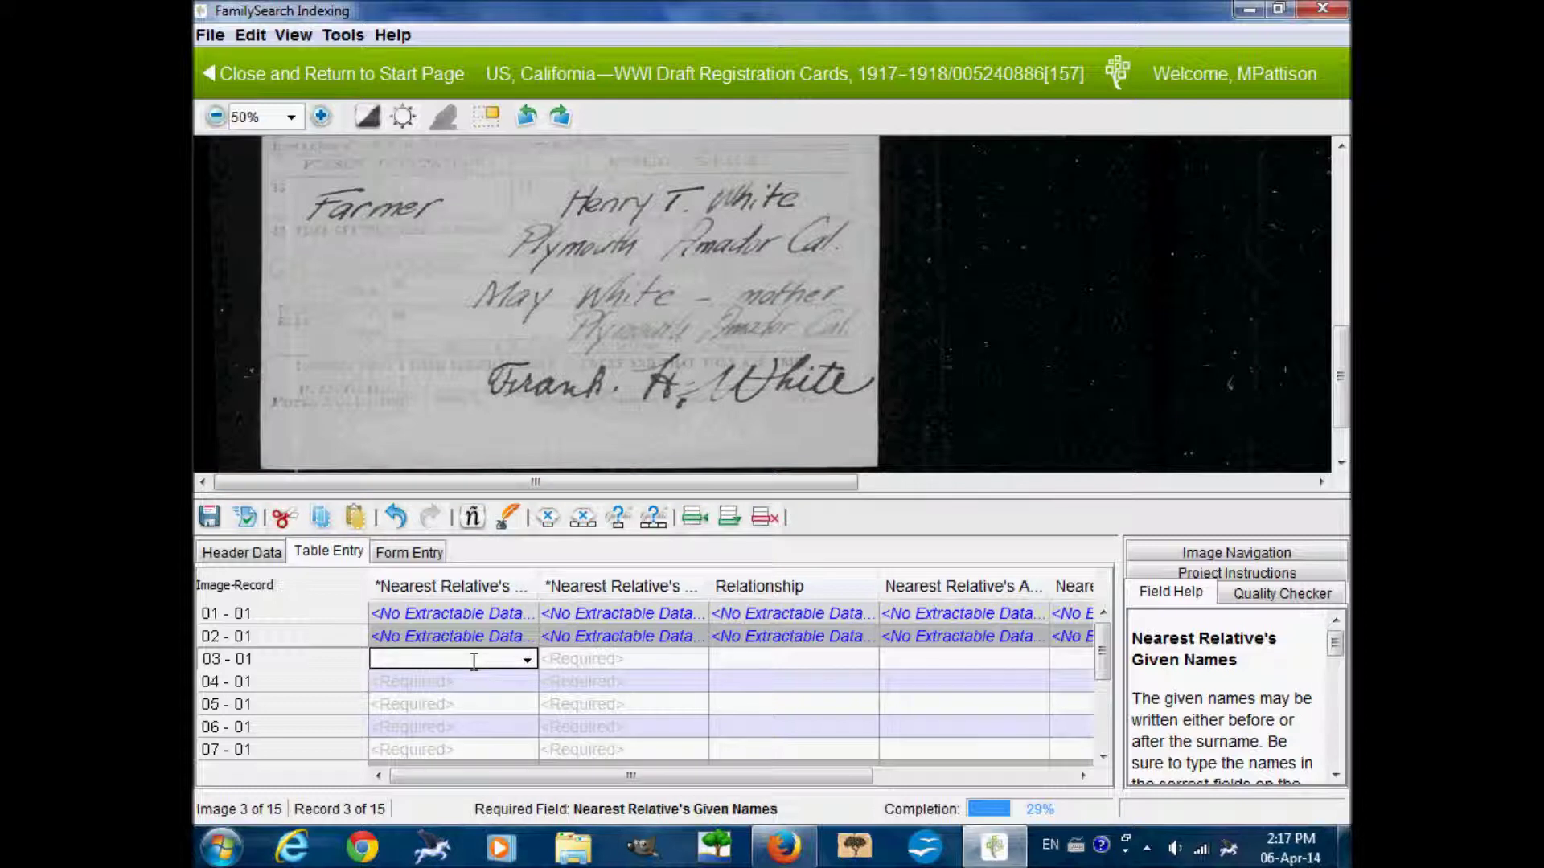
click(474, 661)
text(May)
key(Tab)
text(White)
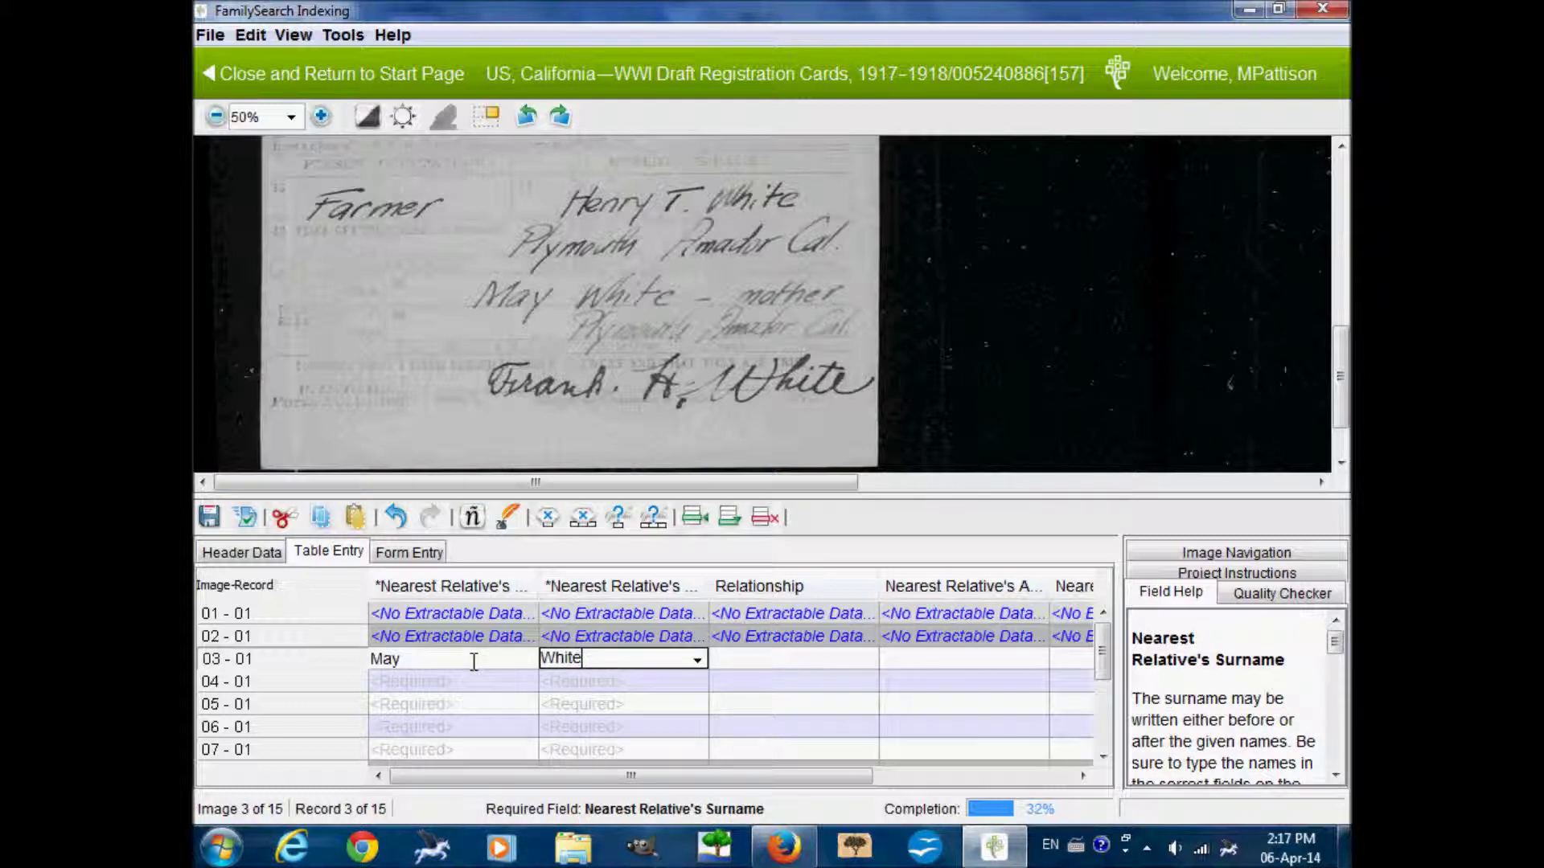
key(Tab)
text(Mother)
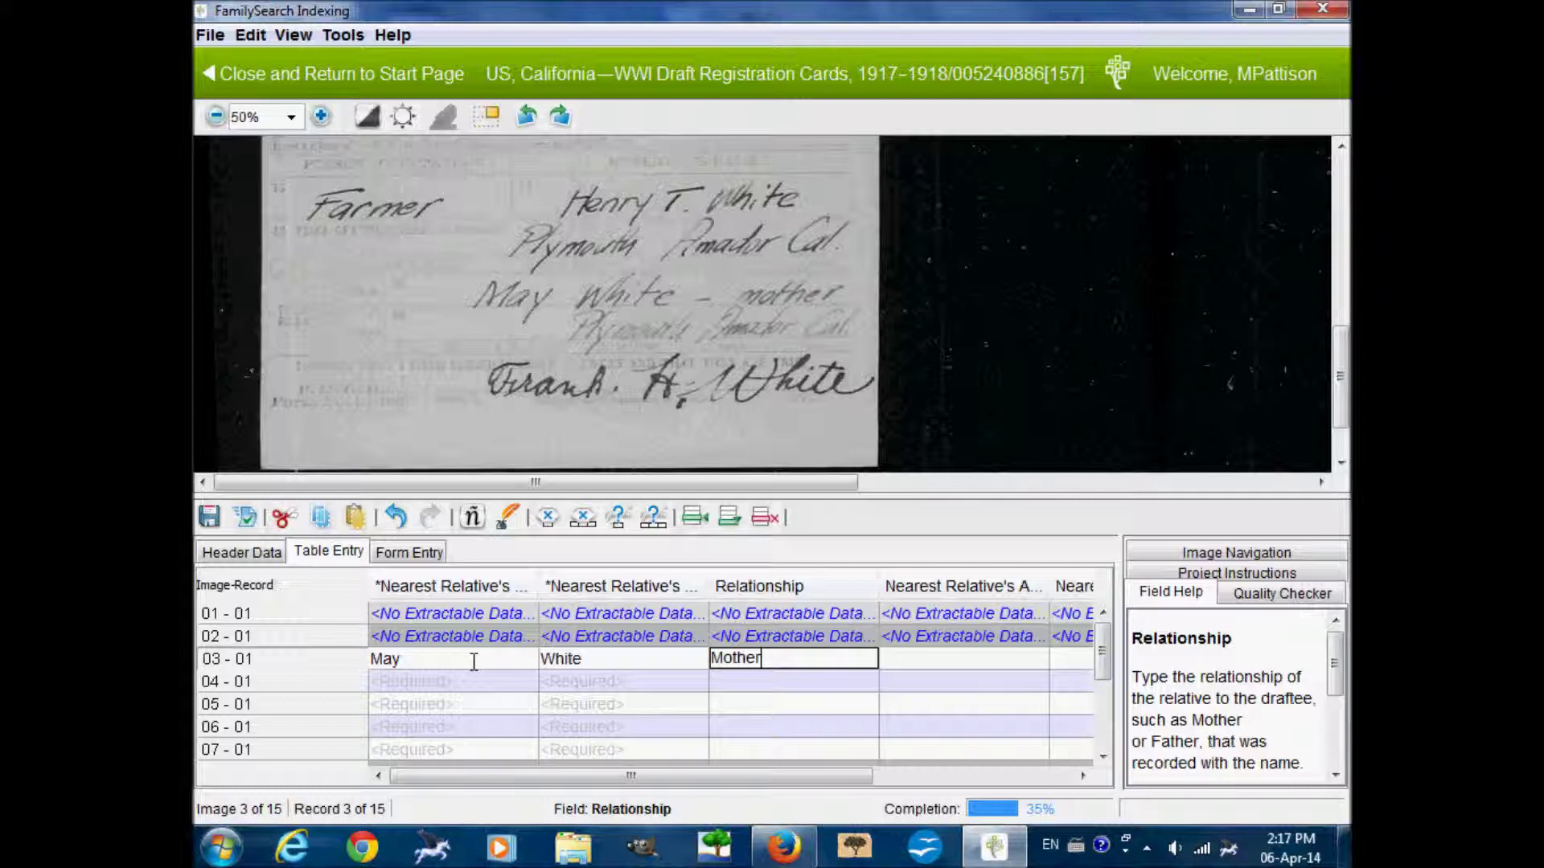
Complete record 03 with the relative's address town and county from the card and the state California, adding no further records
key(Tab)
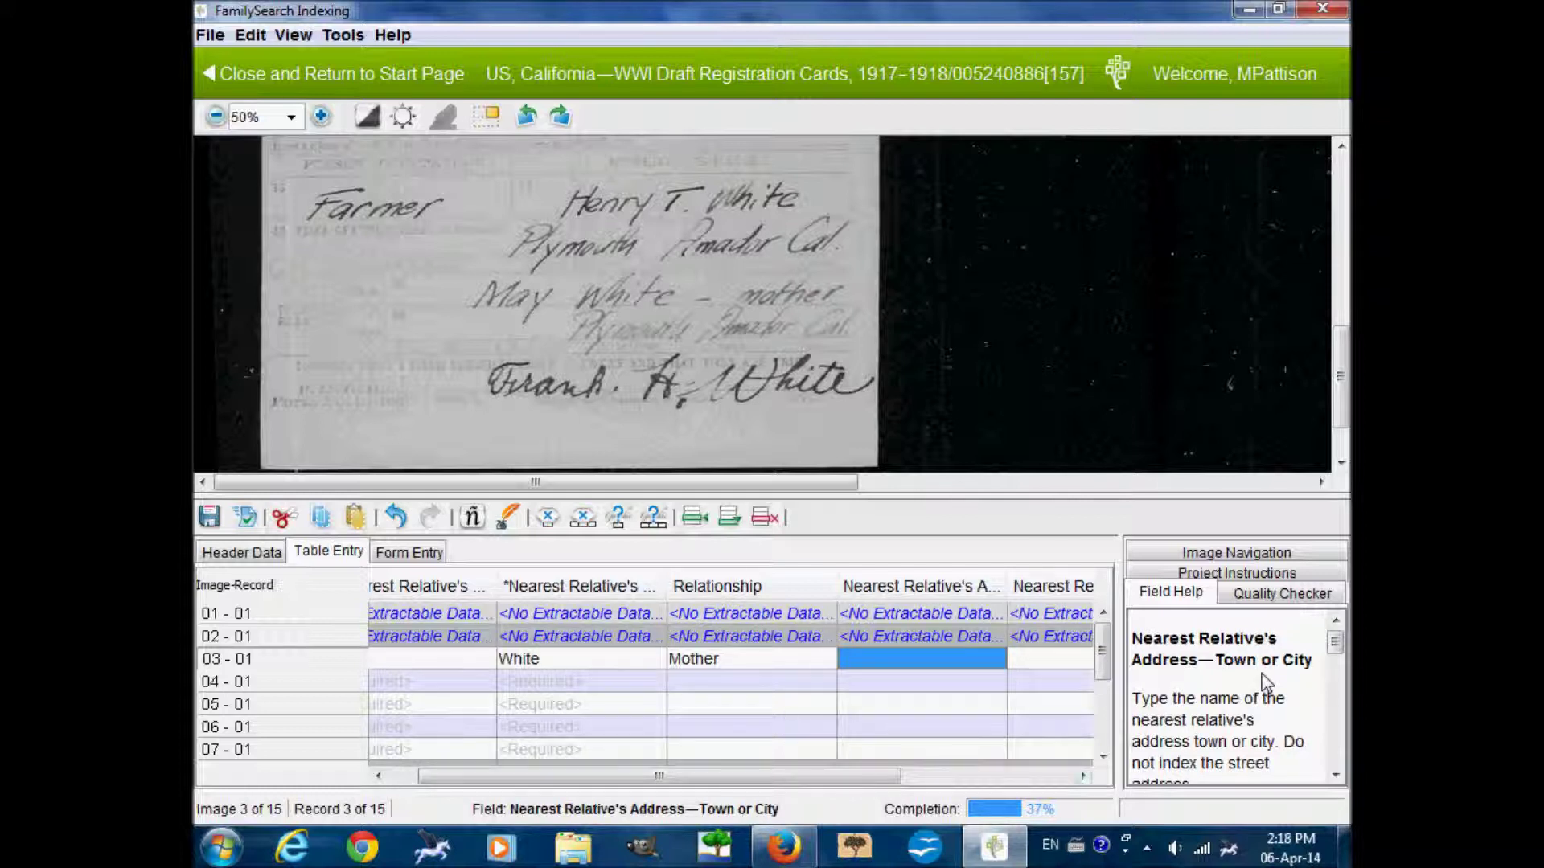
text(Plymouth)
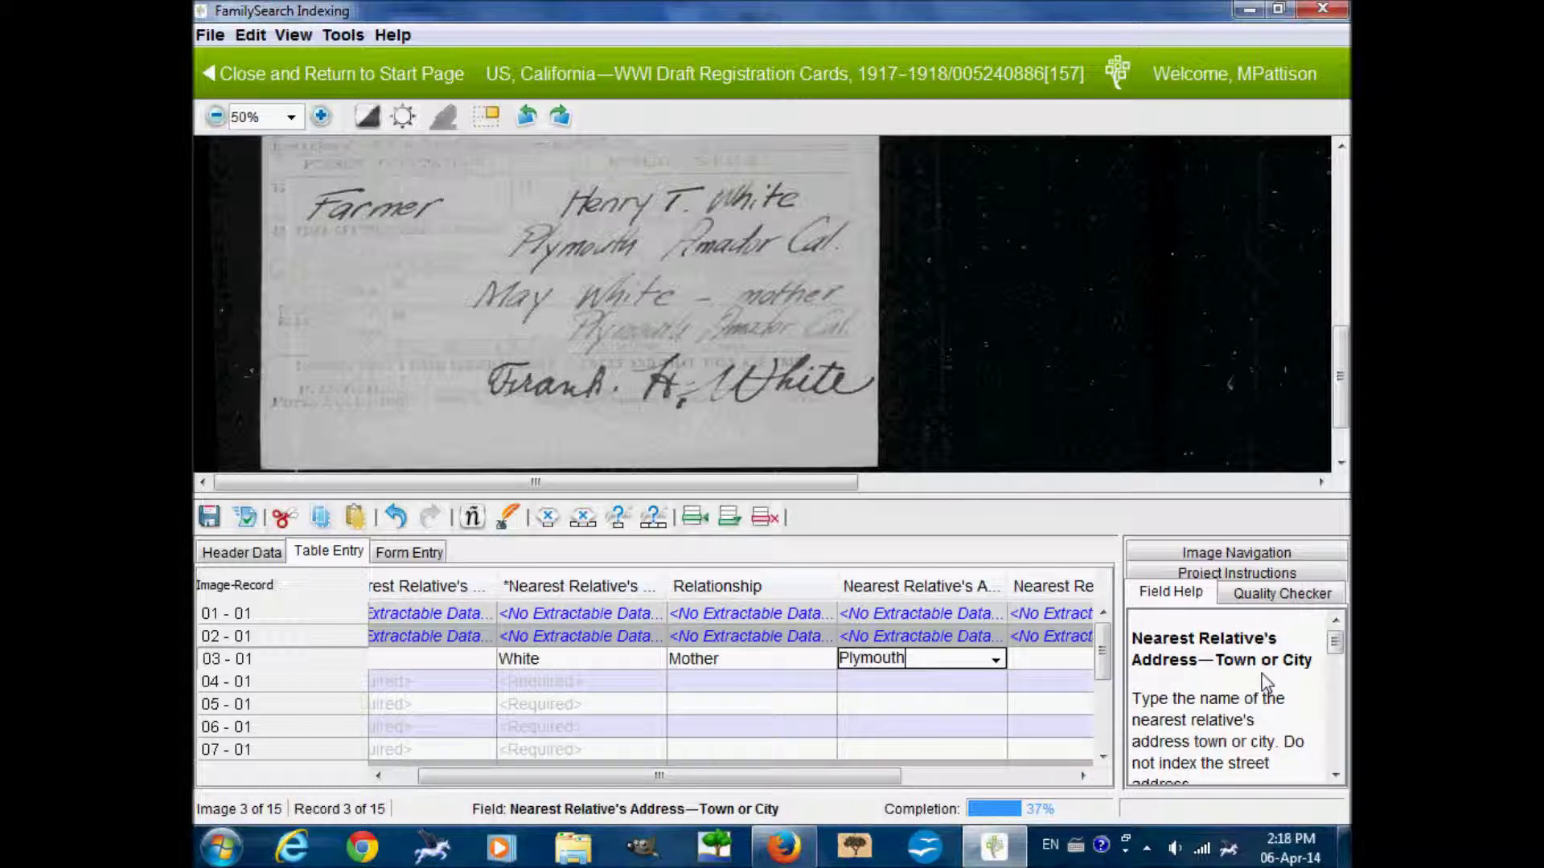
key(Tab)
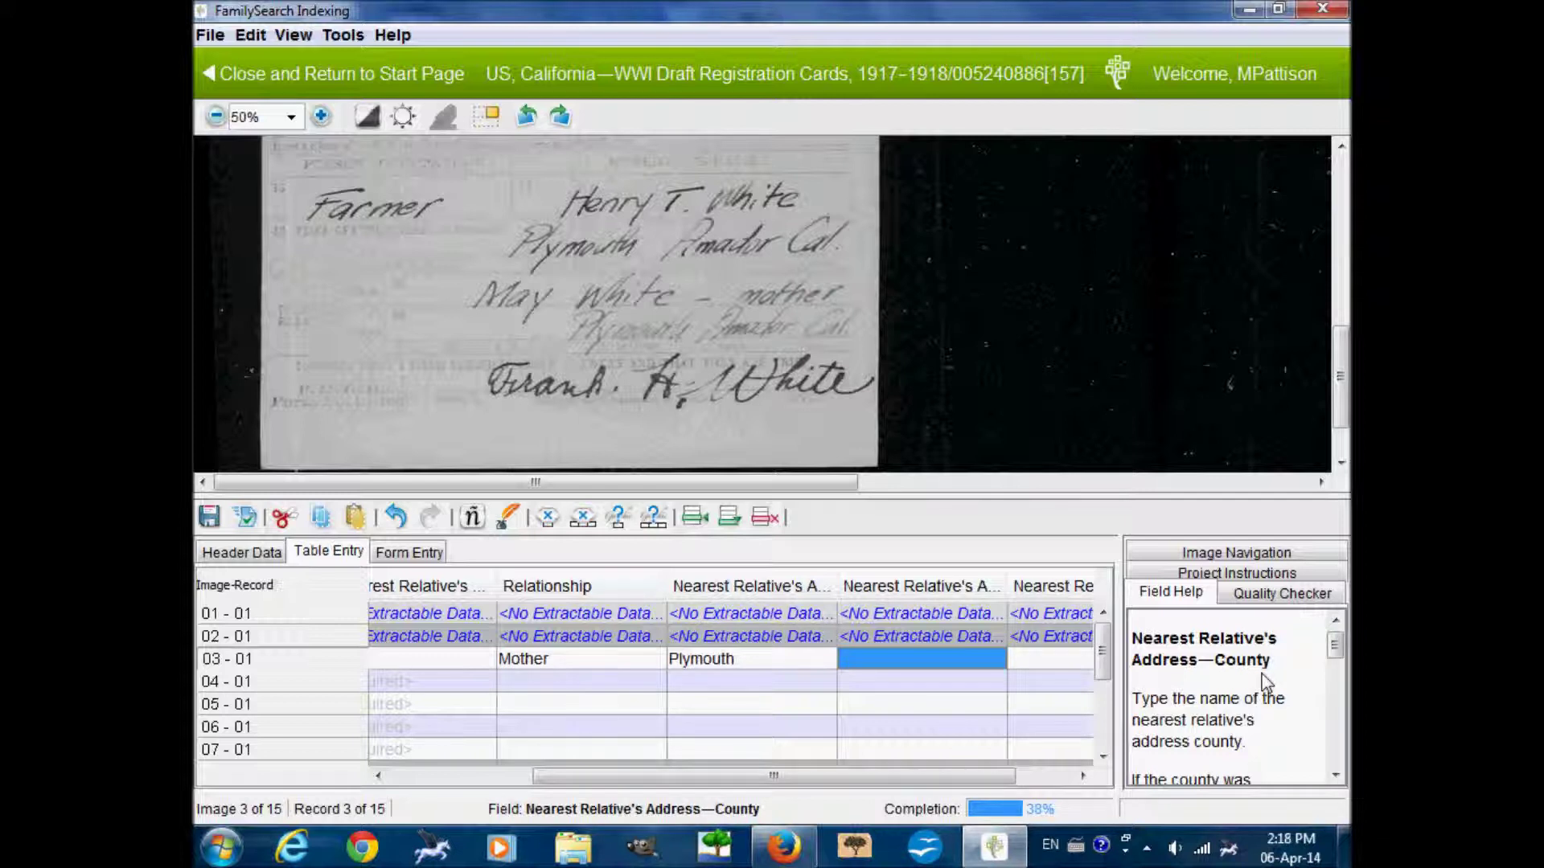
text(Amador)
key(Tab)
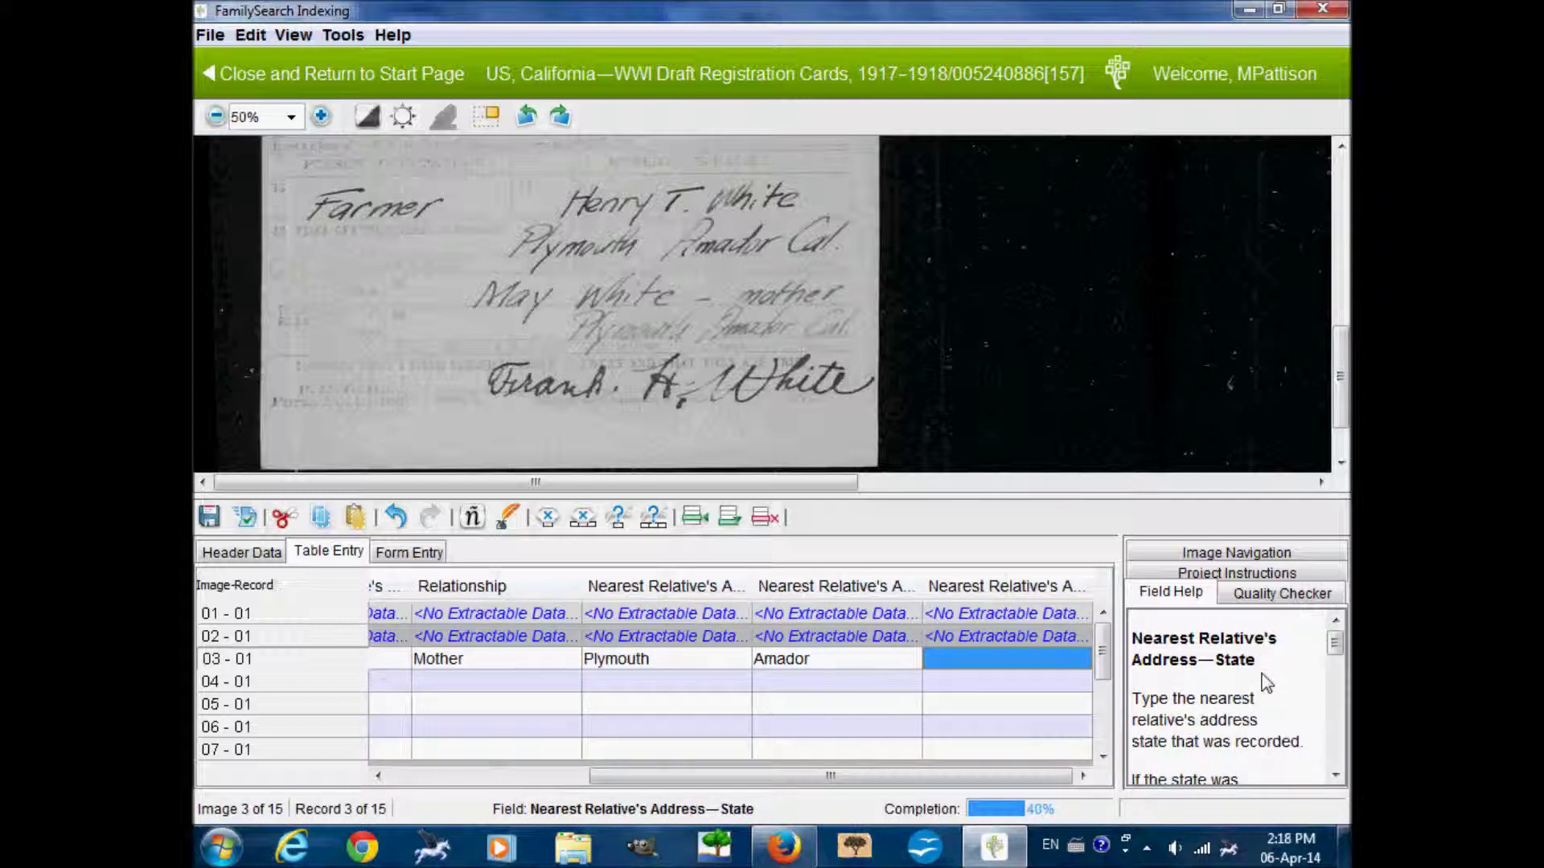
text(California)
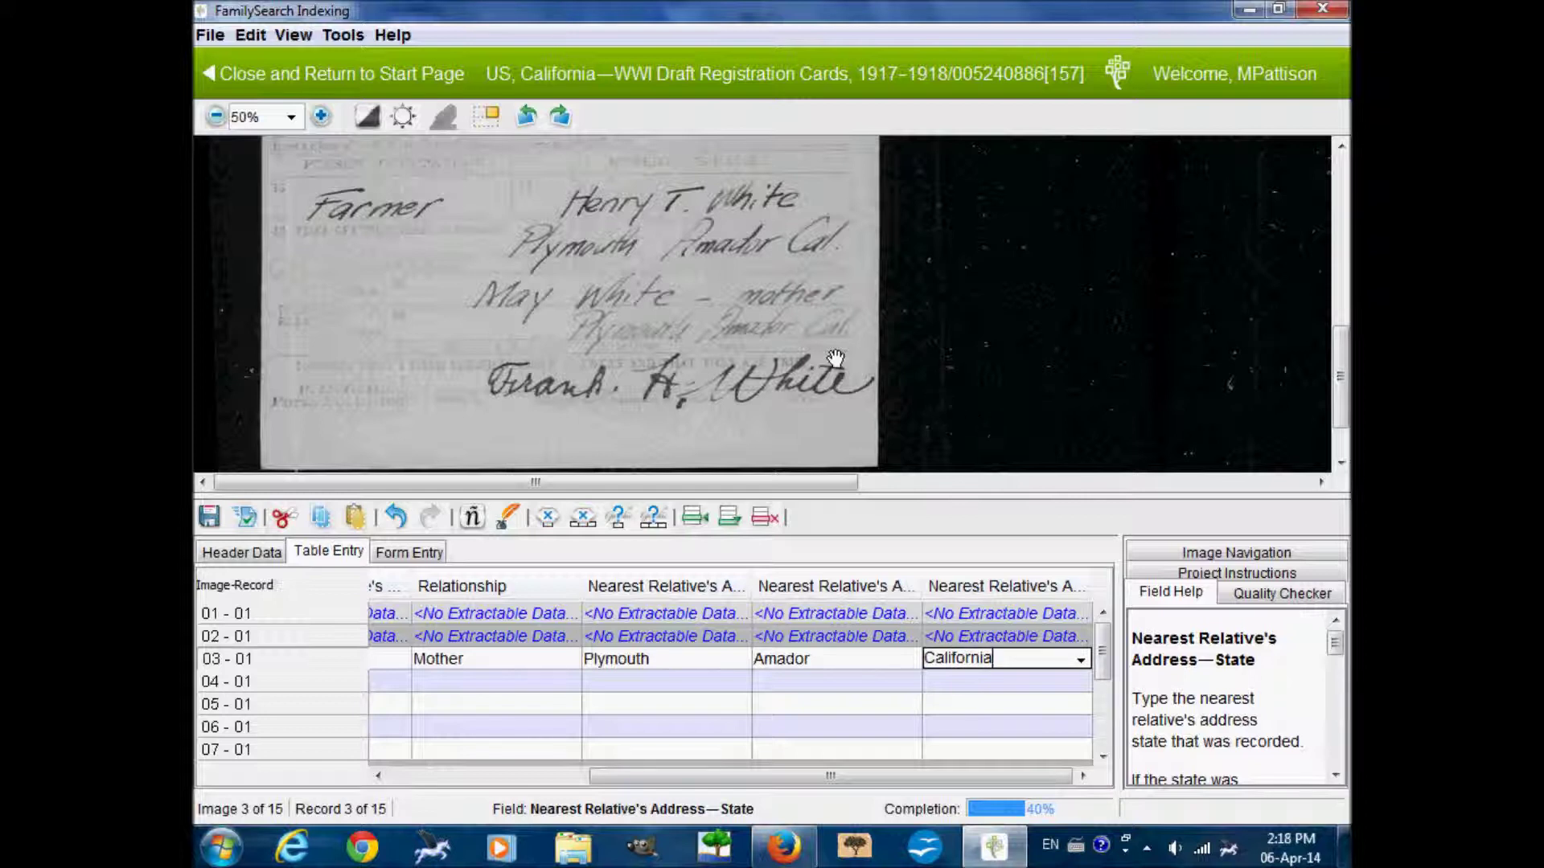
drag(1335, 643, 1336, 691)
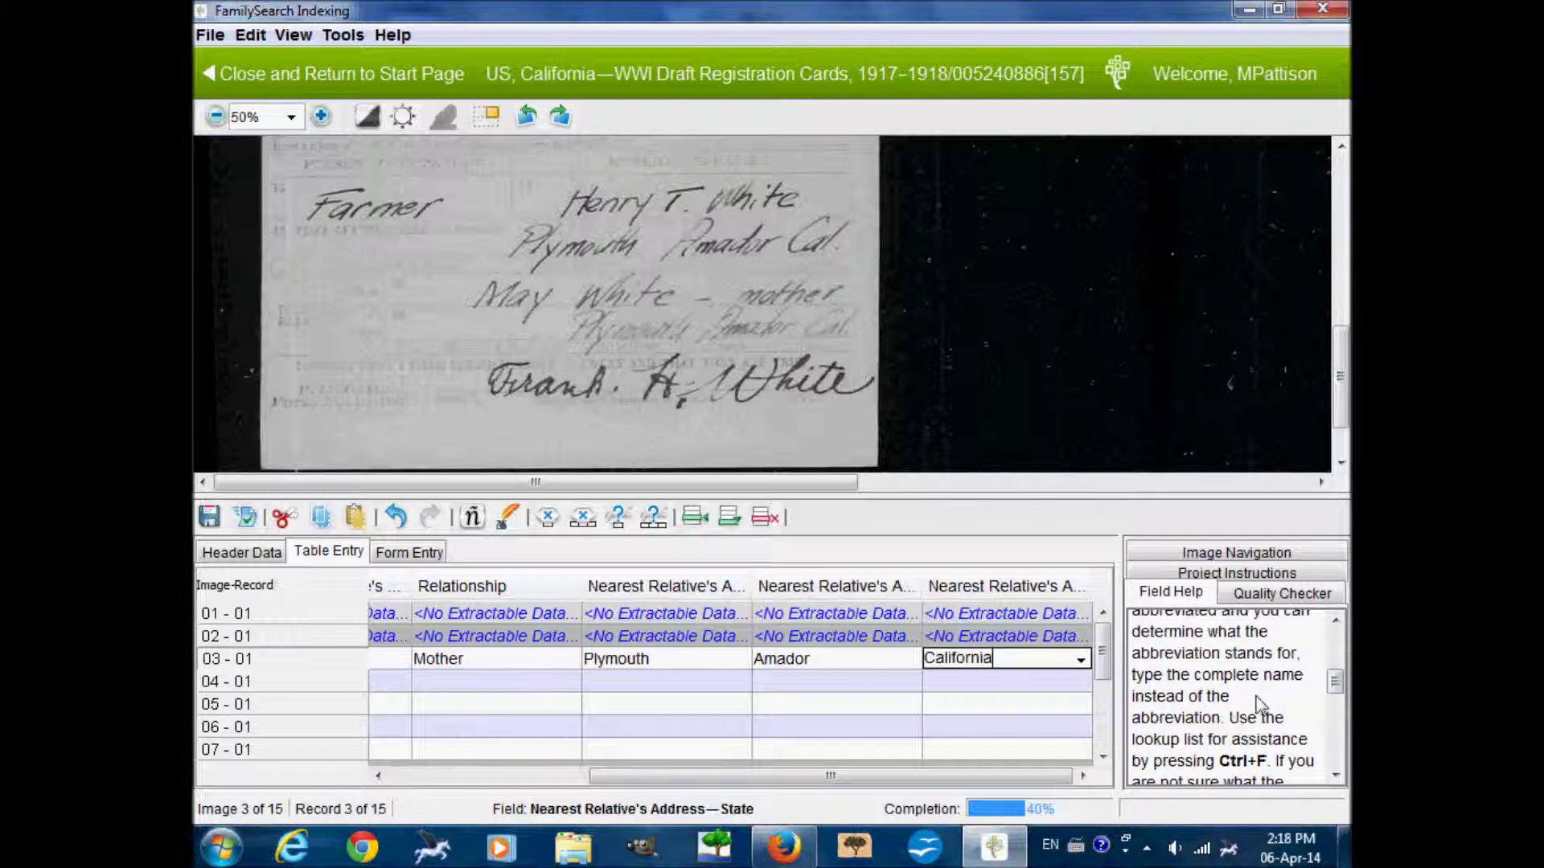
key(Tab)
click(740, 465)
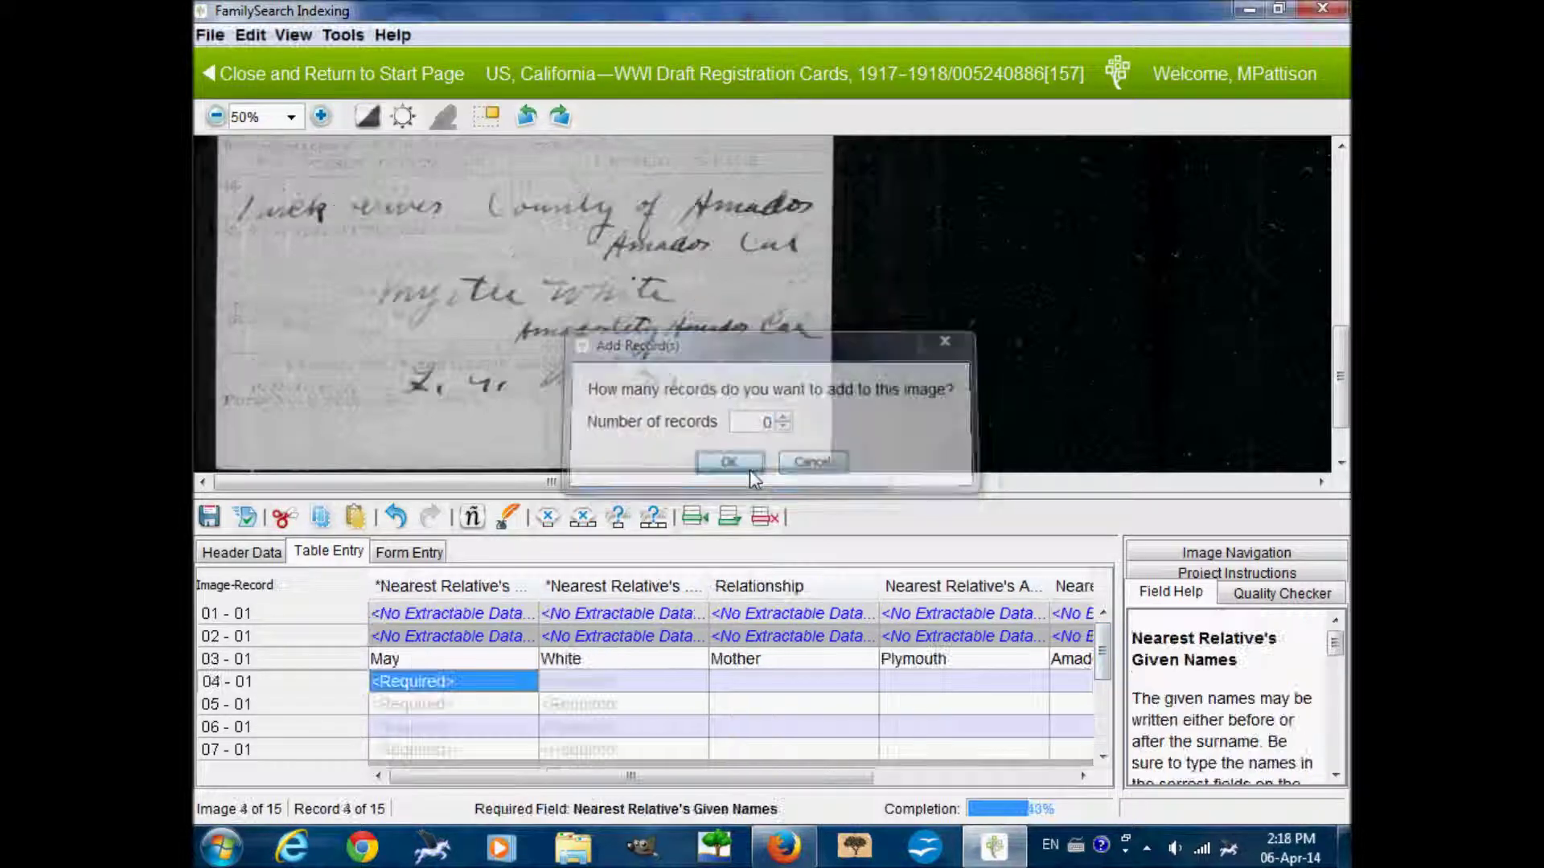
Enter the nearest relative's given name and surname in record 04 from its card, leaving the relationship blank
scroll(719, 325, down, 2)
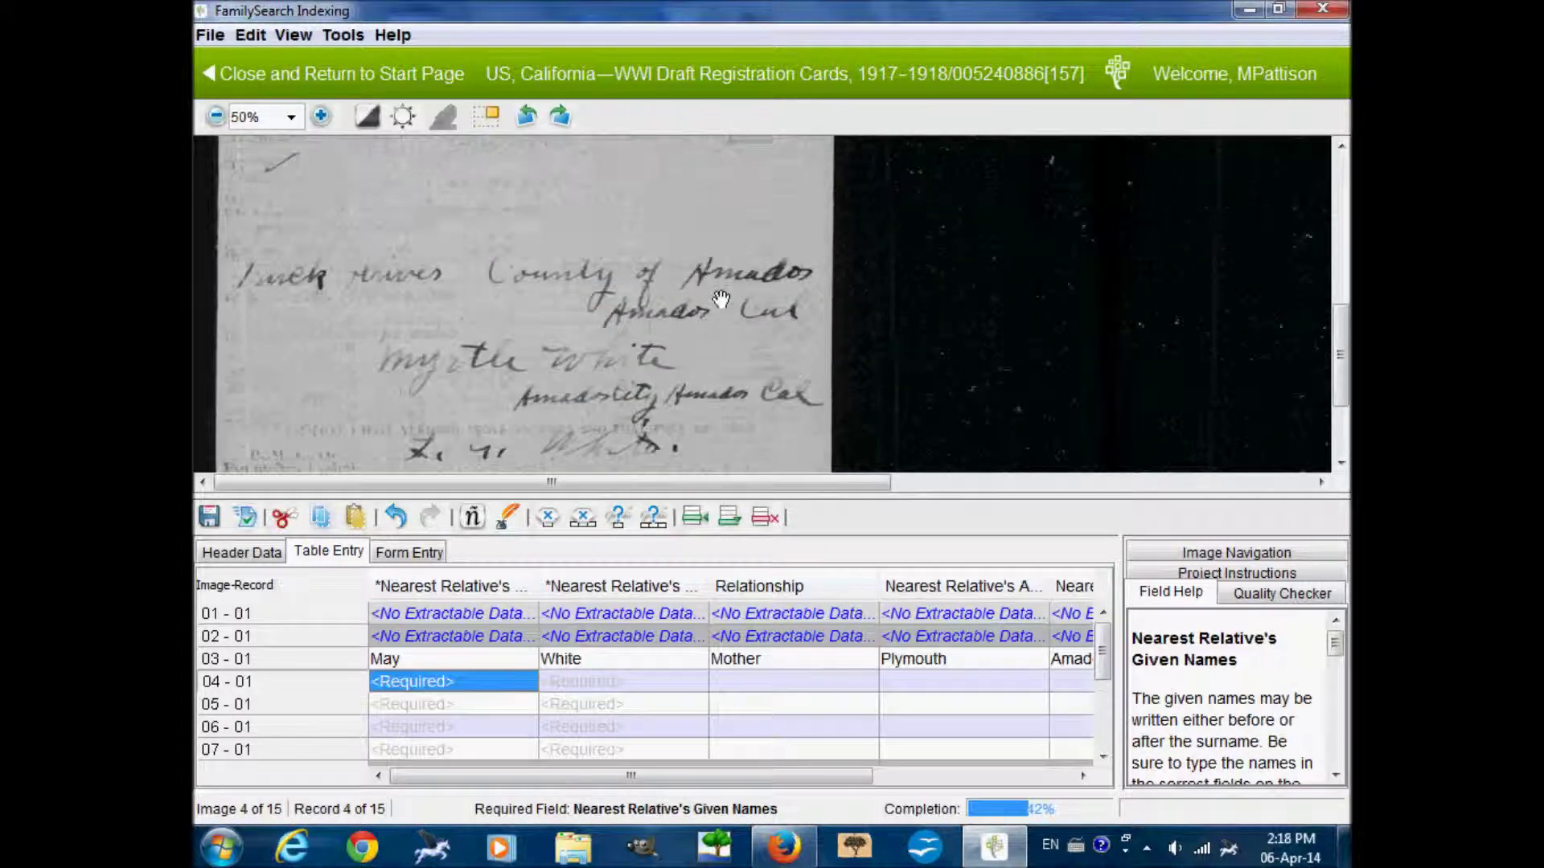
text(Myrtle)
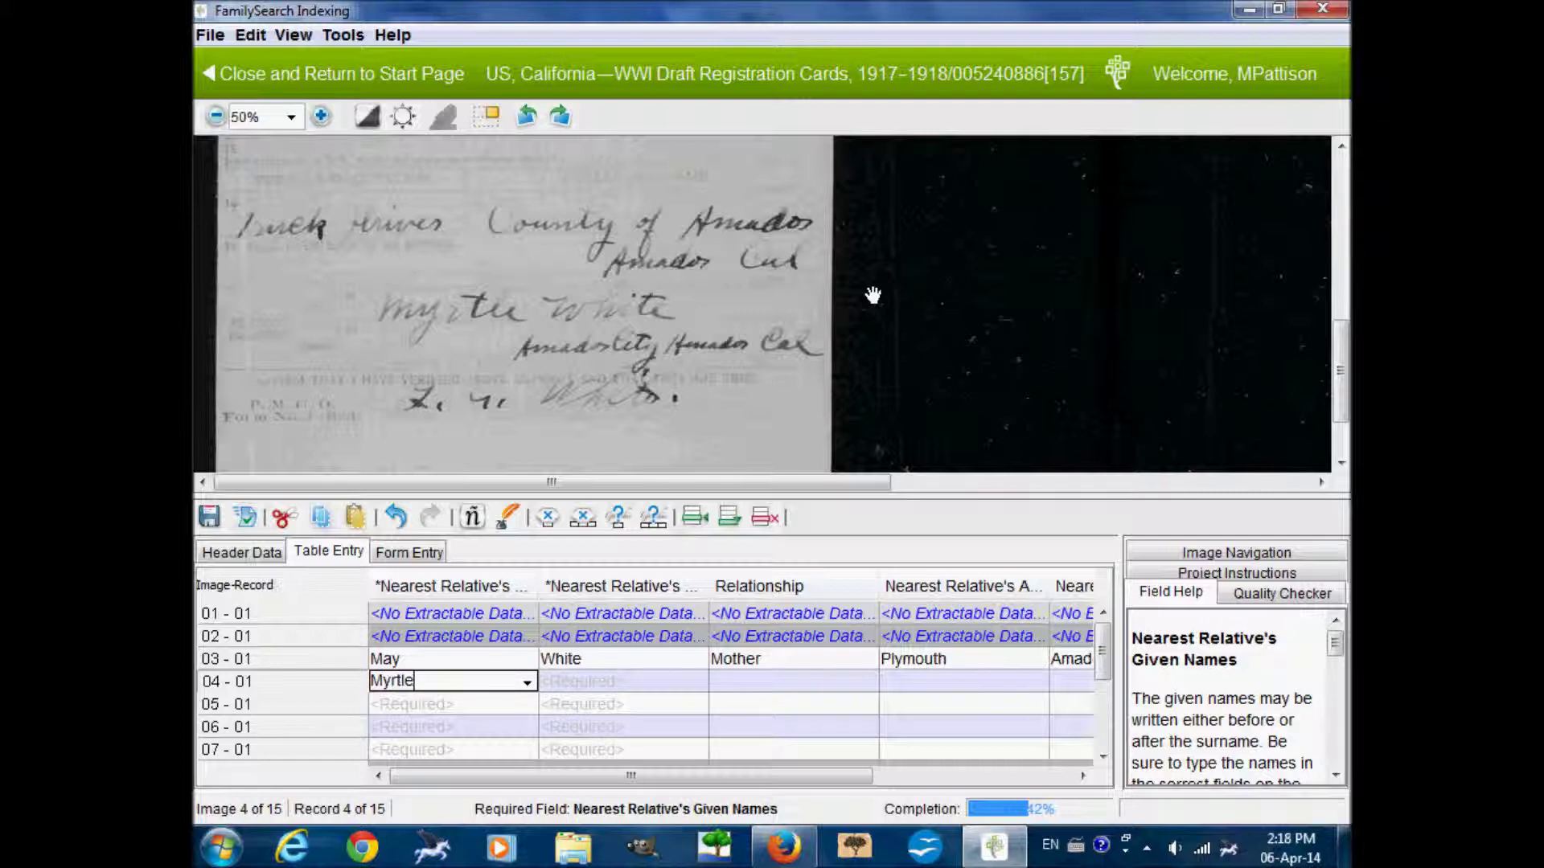
key(Tab)
text(White)
key(Tab)
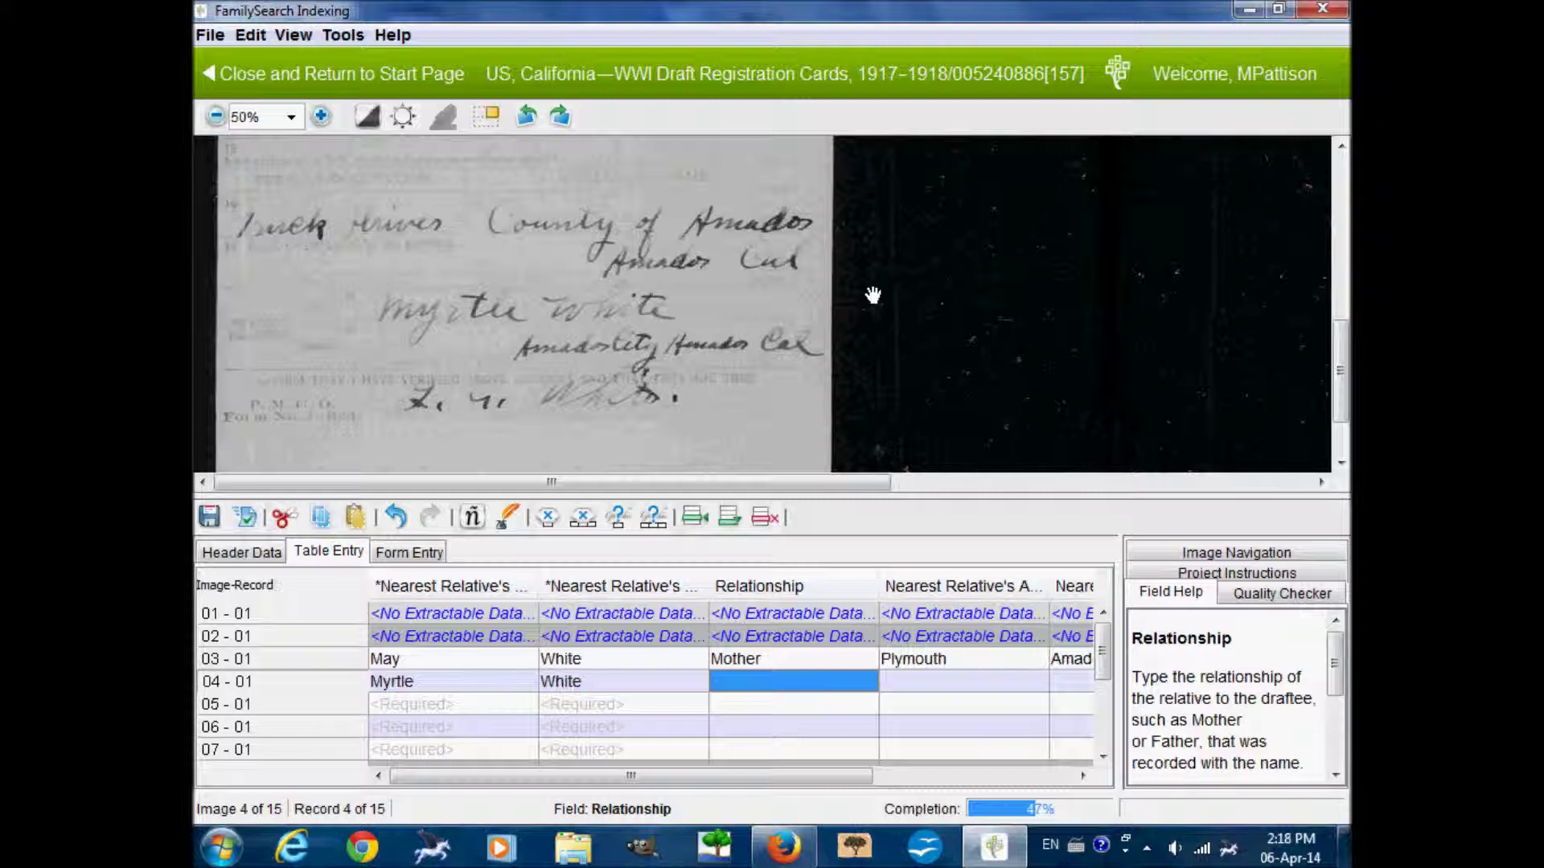
key(Tab)
Complete record 04 with the relative's address town and county from the card and the state California, adding no further records
text(Amador City)
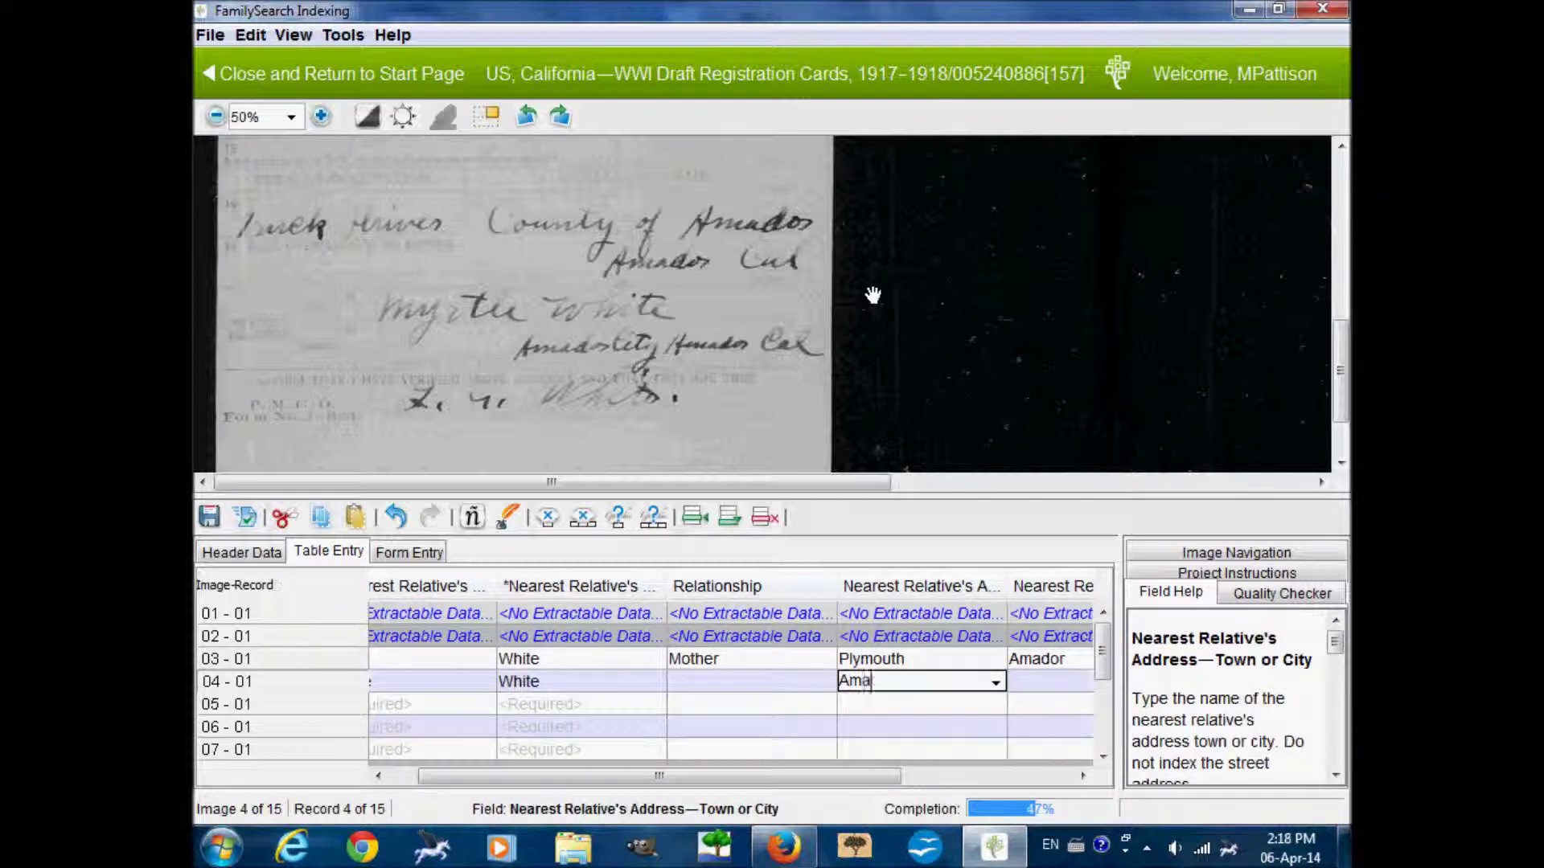
key(Tab)
text(Amador)
key(Tab)
text(California)
key(Tab)
key(Return)
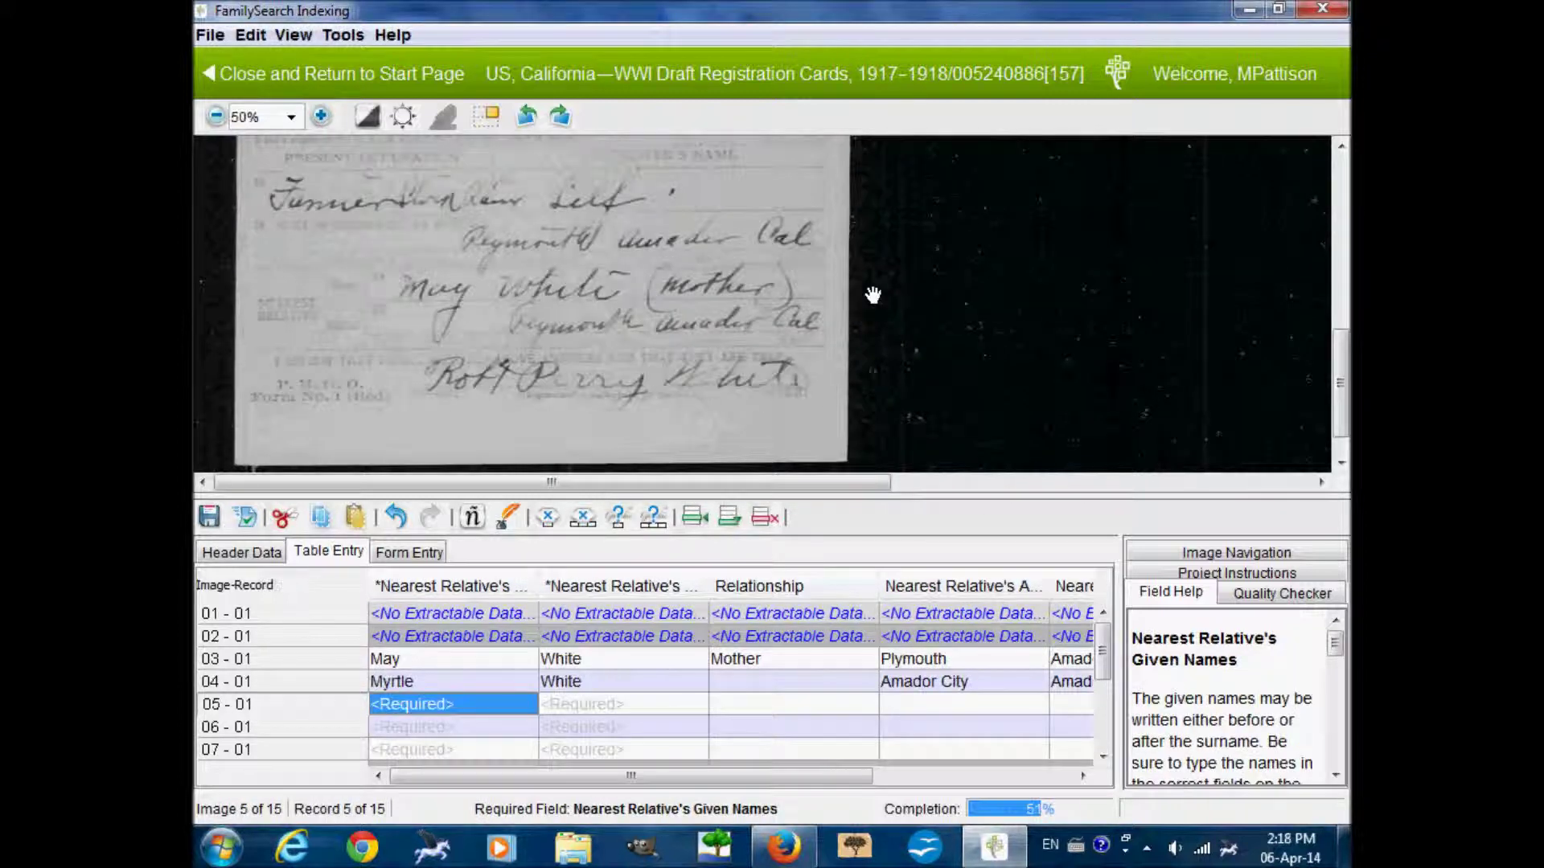
Enter the nearest relative's given name and surname in record 05, with Mother as the relationship, and compare with record 03's relationship
text(May)
key(Tab)
text(White)
key(Tab)
text(Mother)
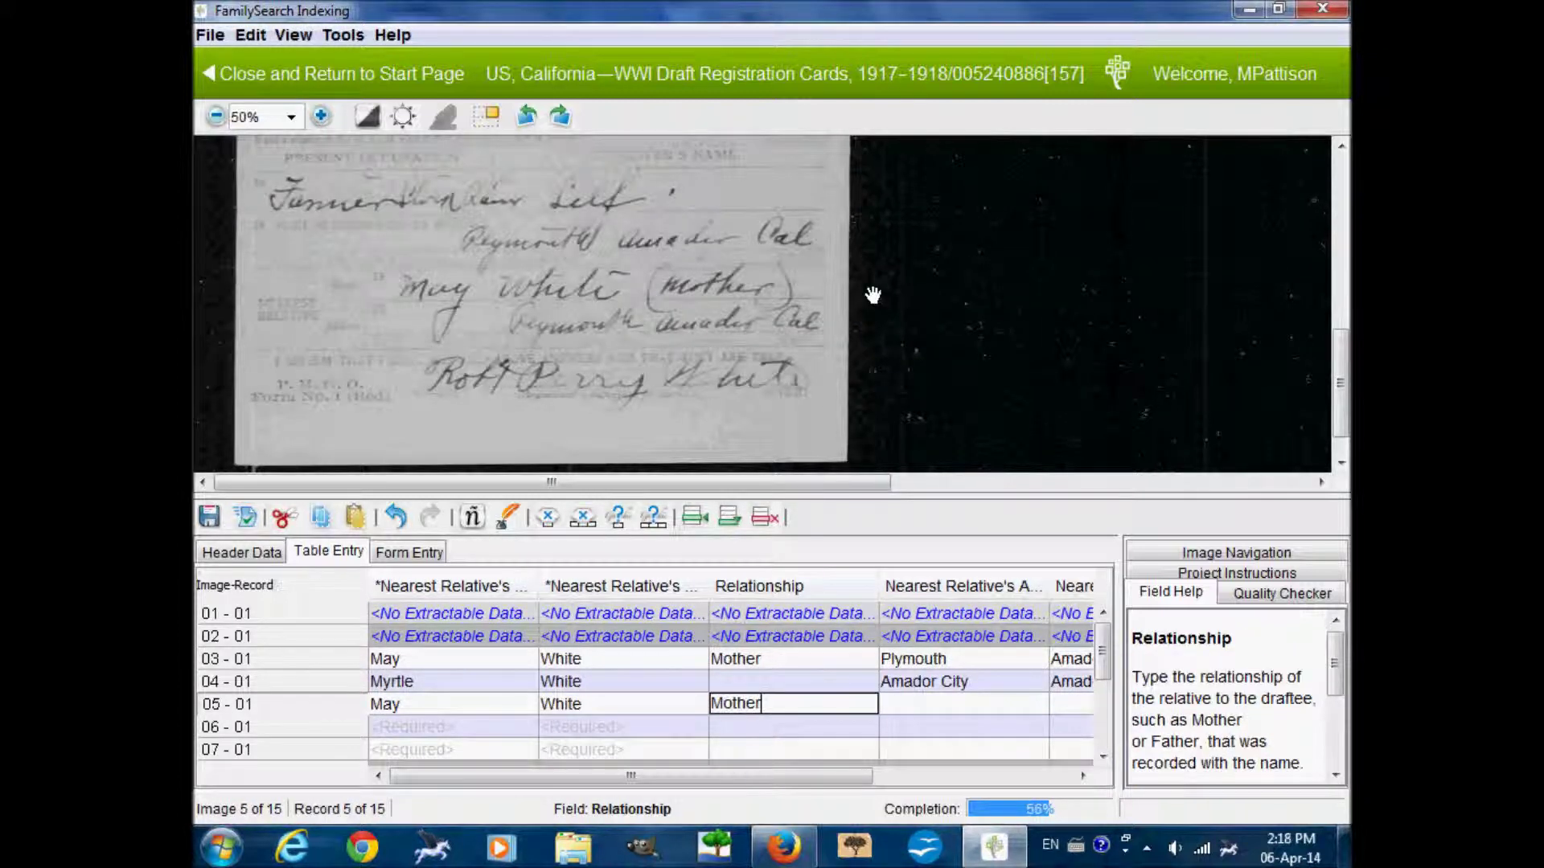
click(802, 667)
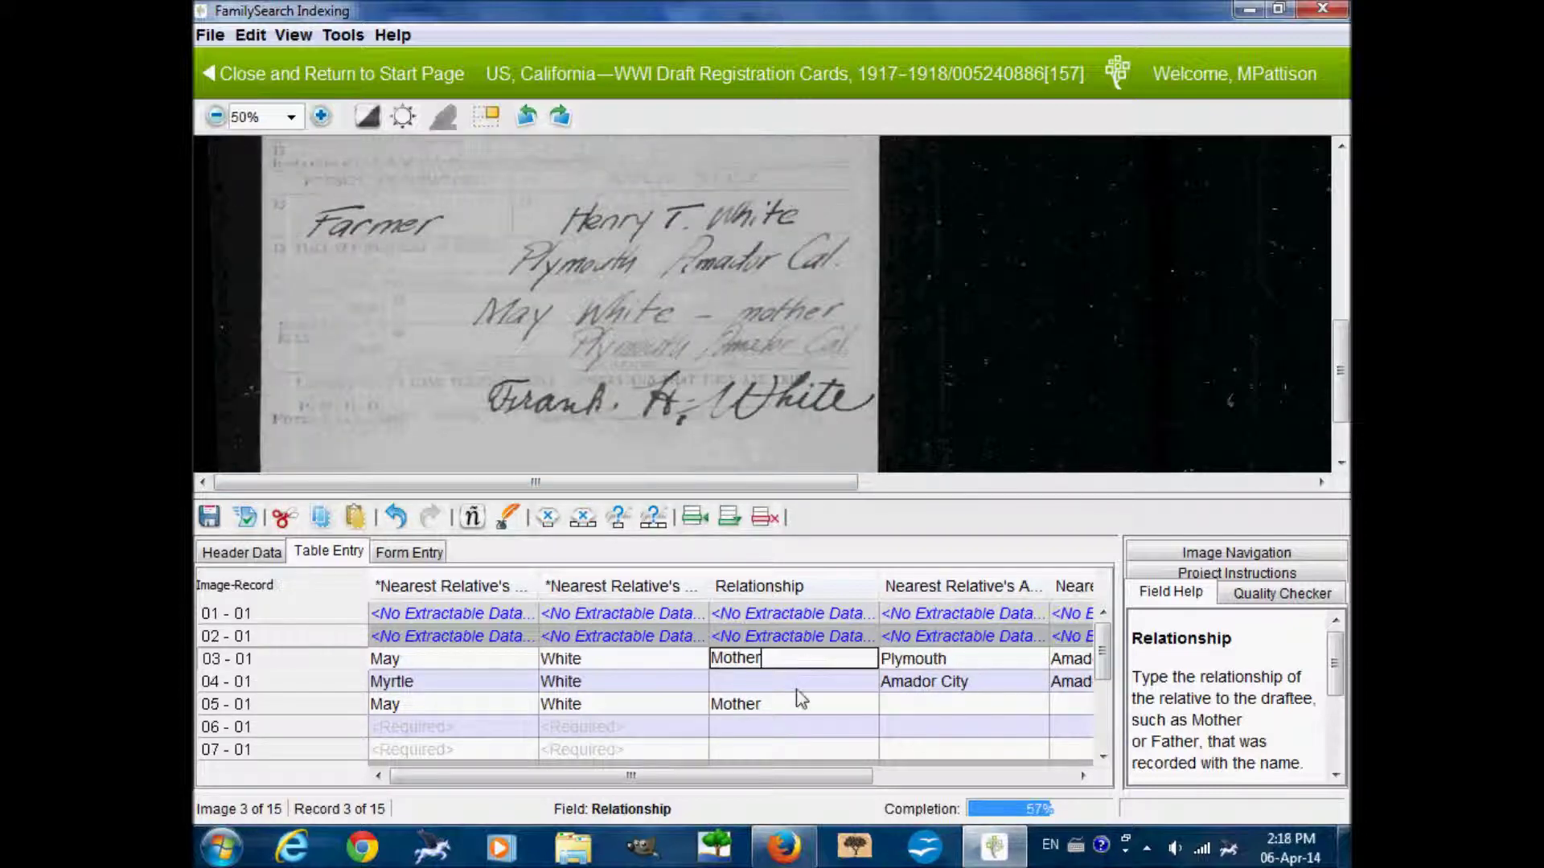
click(797, 706)
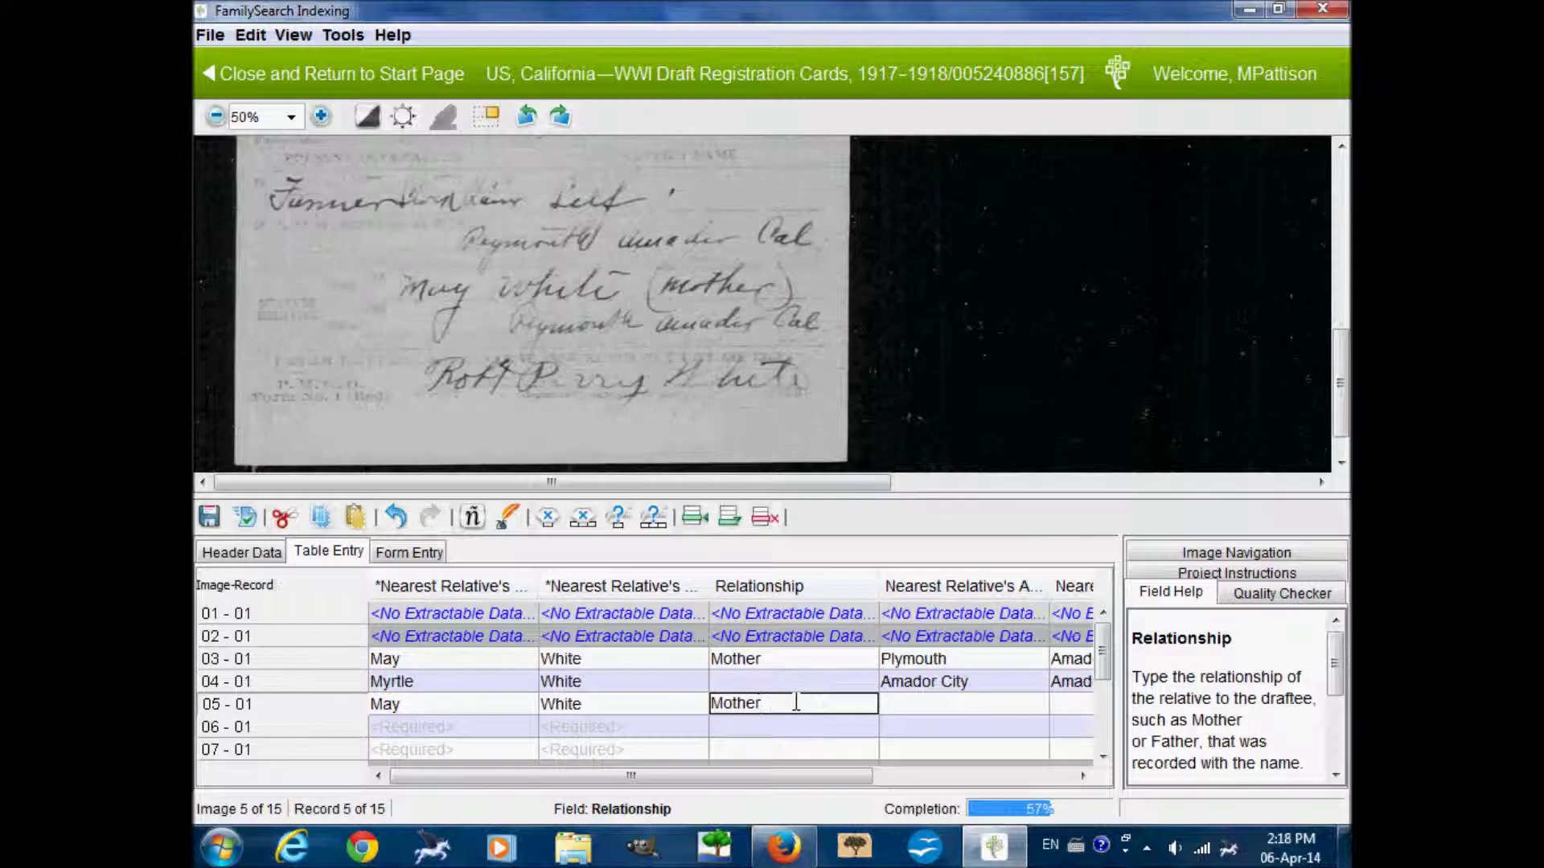
Fill in record 05's relative address with the town and county from the card and the state California
key(Tab)
text(Plymouth)
key(Tab)
text(Amador)
key(Tab)
text(C)
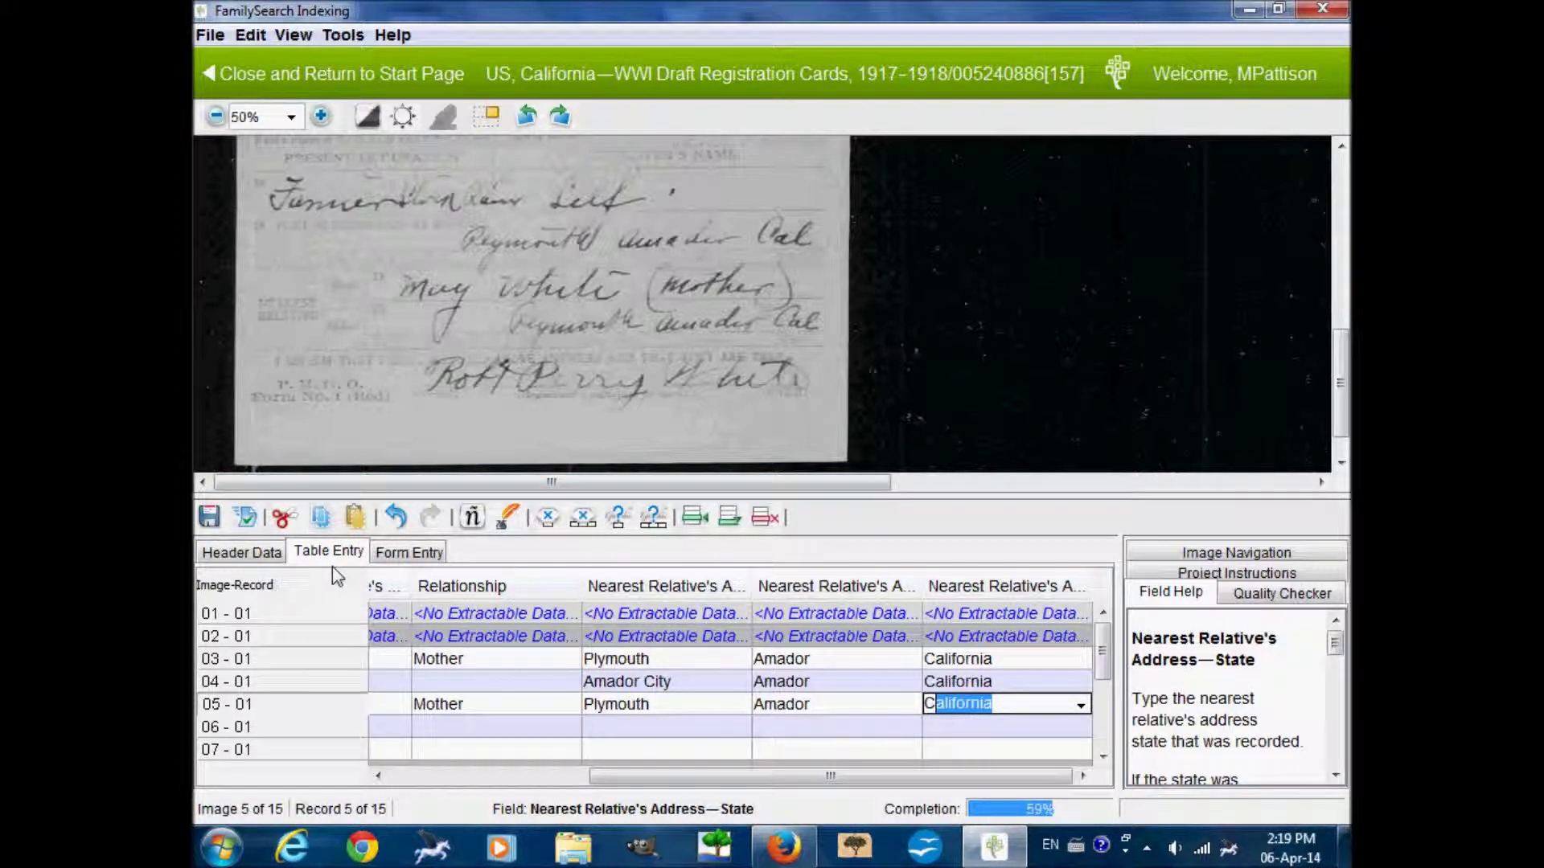
key(alt)
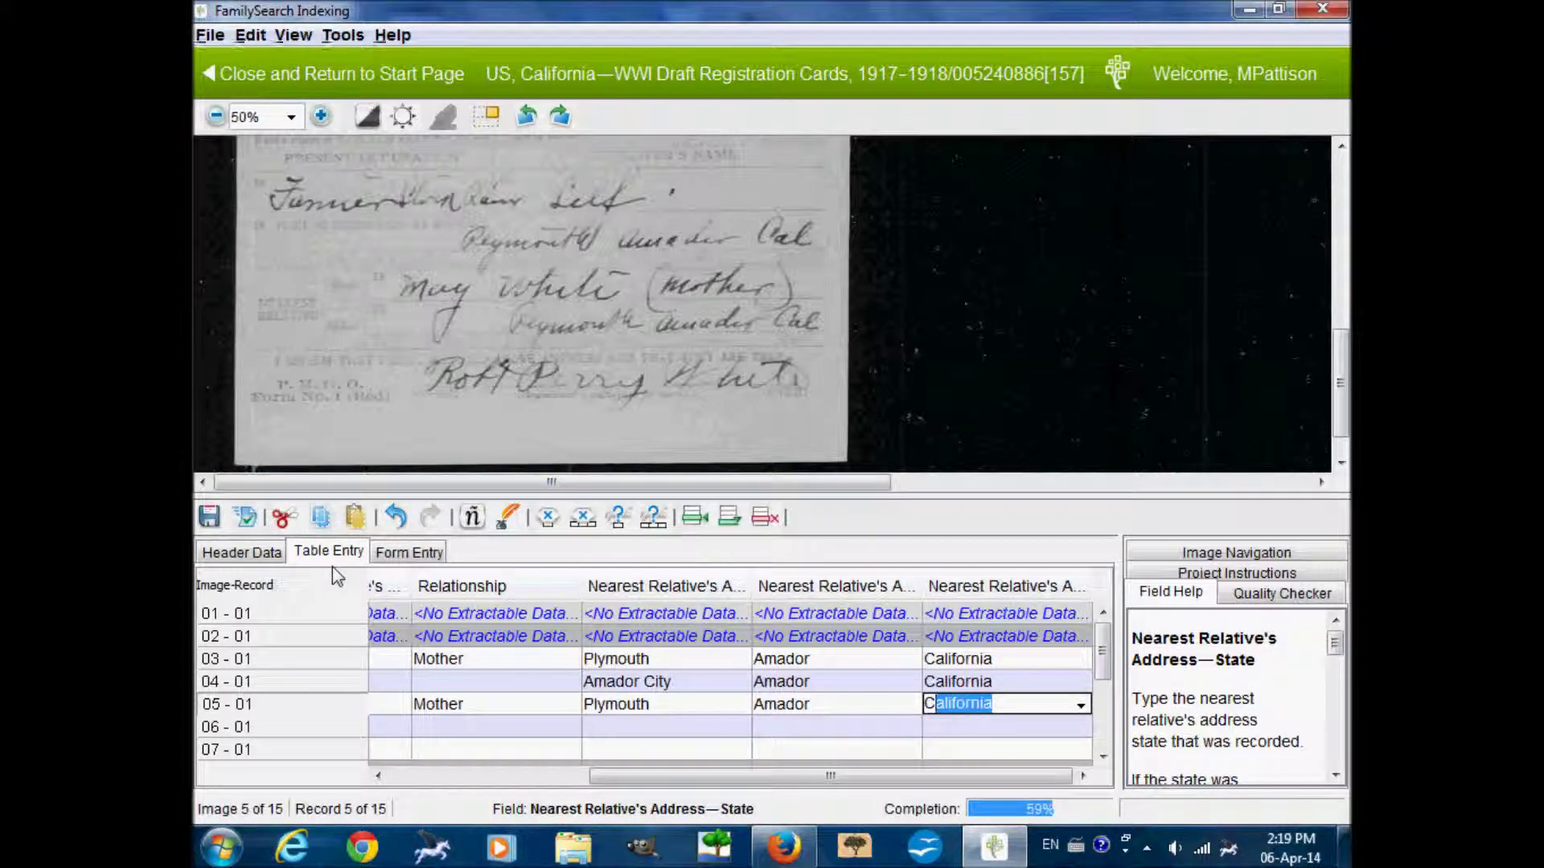